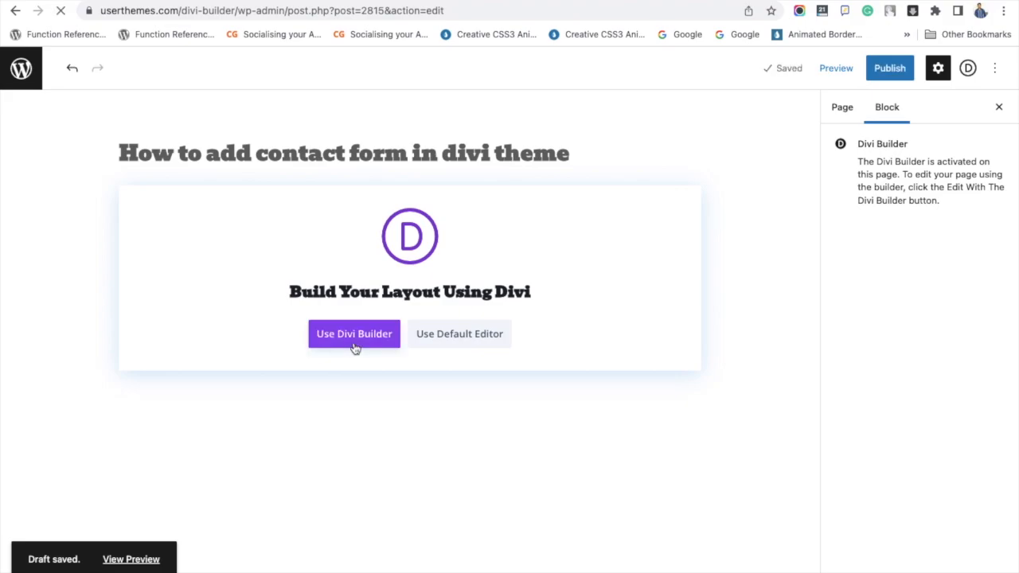
Step: Start building the page from scratch with a single-column row and insert a Contact Form module into it
{"action": "double_click", "coordinate": [239, 153]}
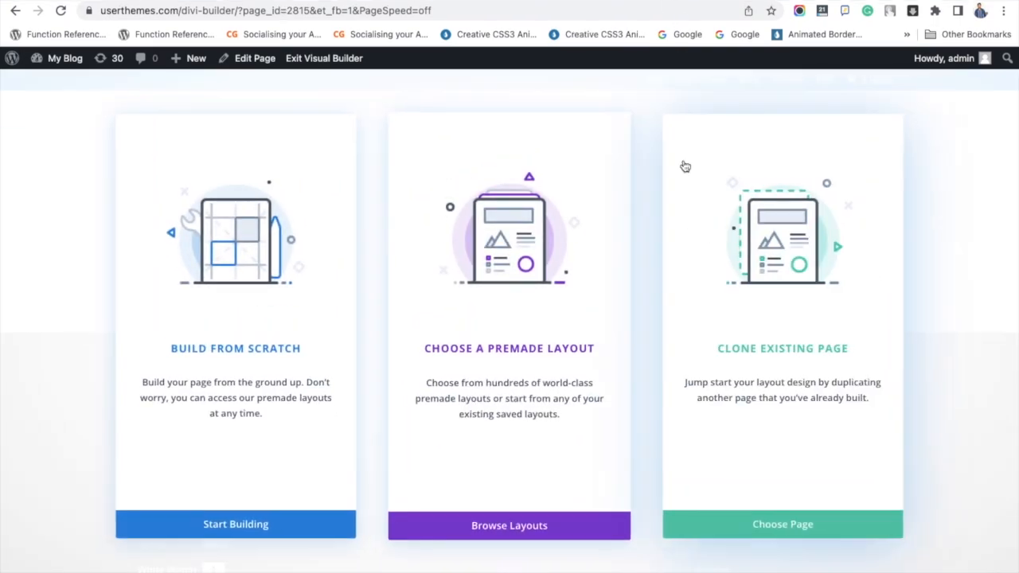
{"action": "left_click", "coordinate": [243, 289]}
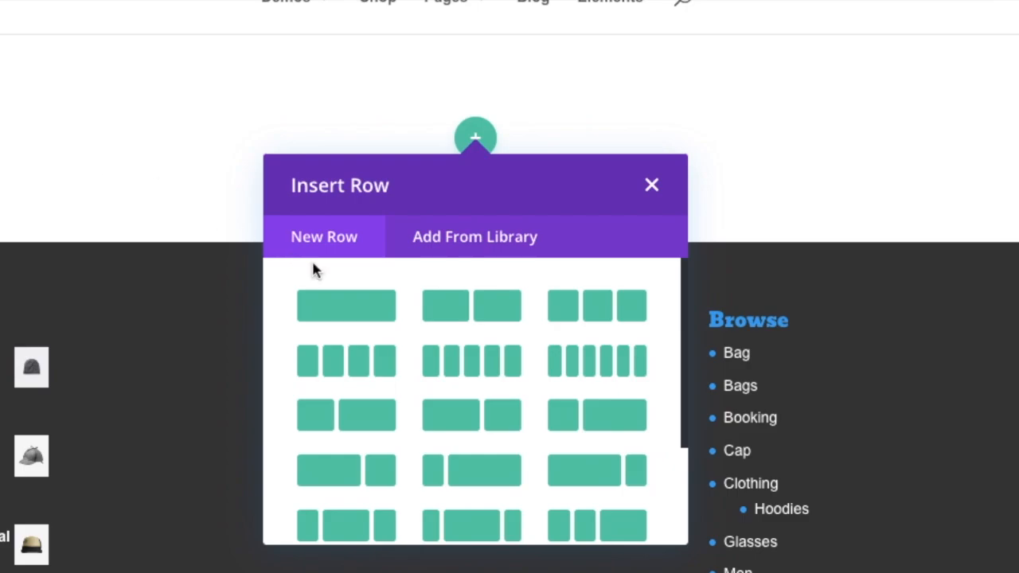
{"action": "left_click", "coordinate": [357, 307]}
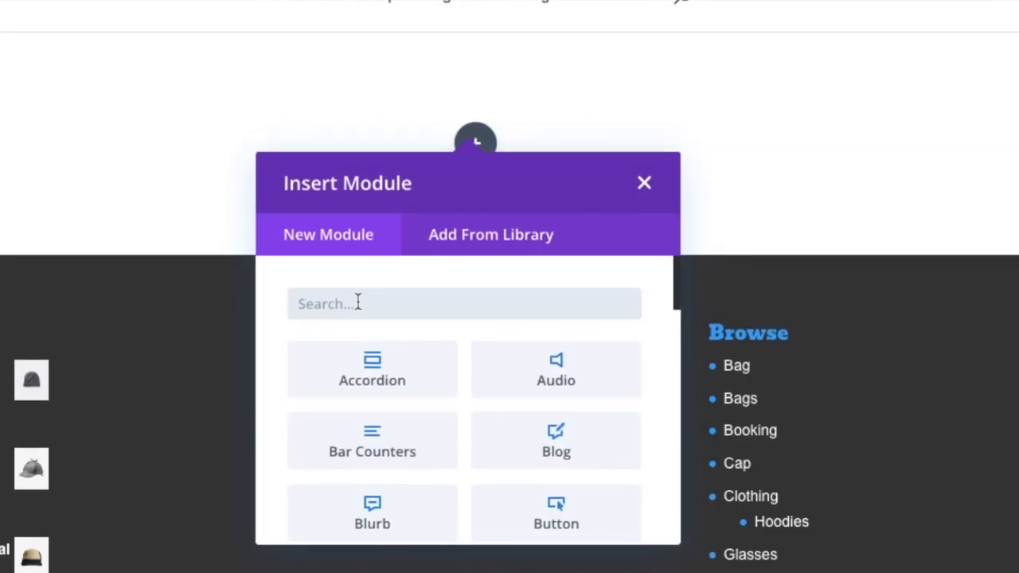
{"action": "type", "text": "cont"}
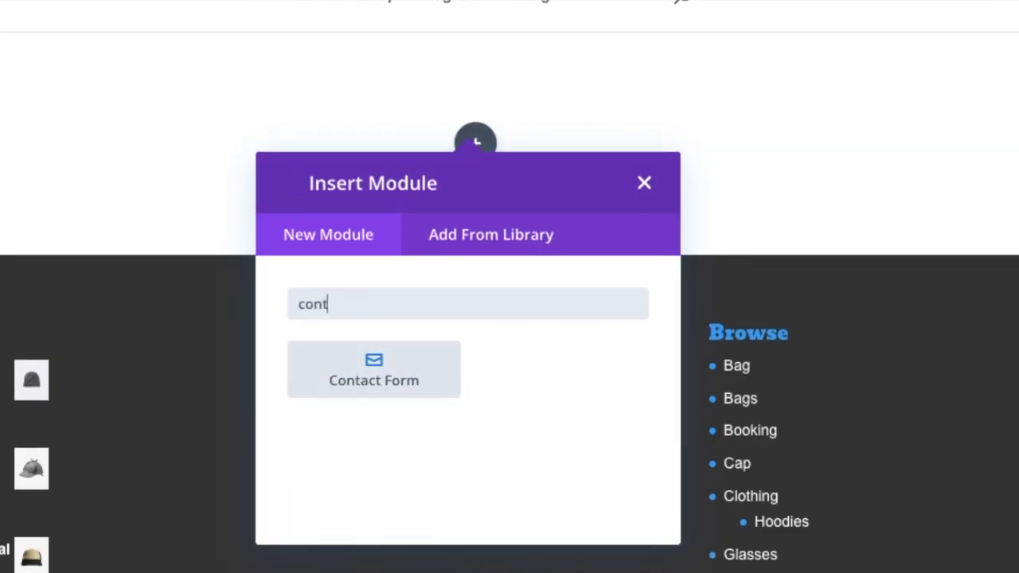
{"action": "left_click", "coordinate": [377, 383]}
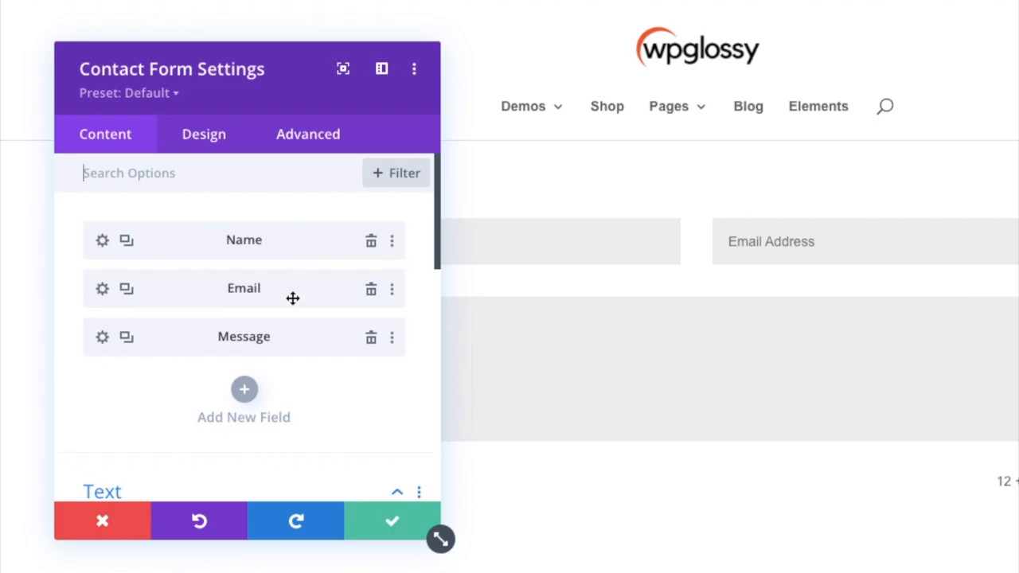
Step: Set the Name field's title to "Enter Your Name" and save the contact form settings
{"action": "left_click", "coordinate": [104, 243]}
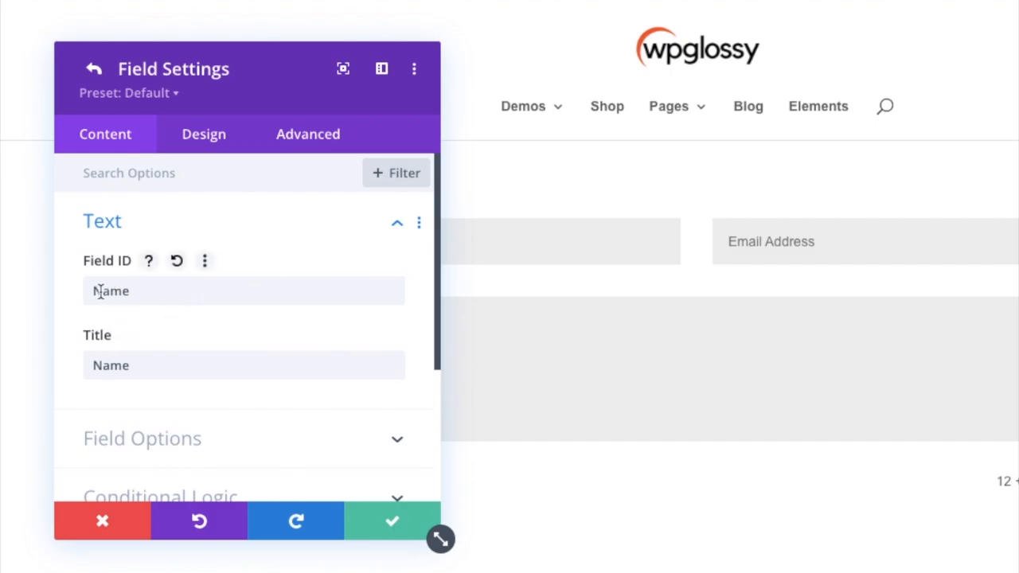
{"action": "left_click", "coordinate": [92, 365]}
{"action": "type", "text": "Enter "}
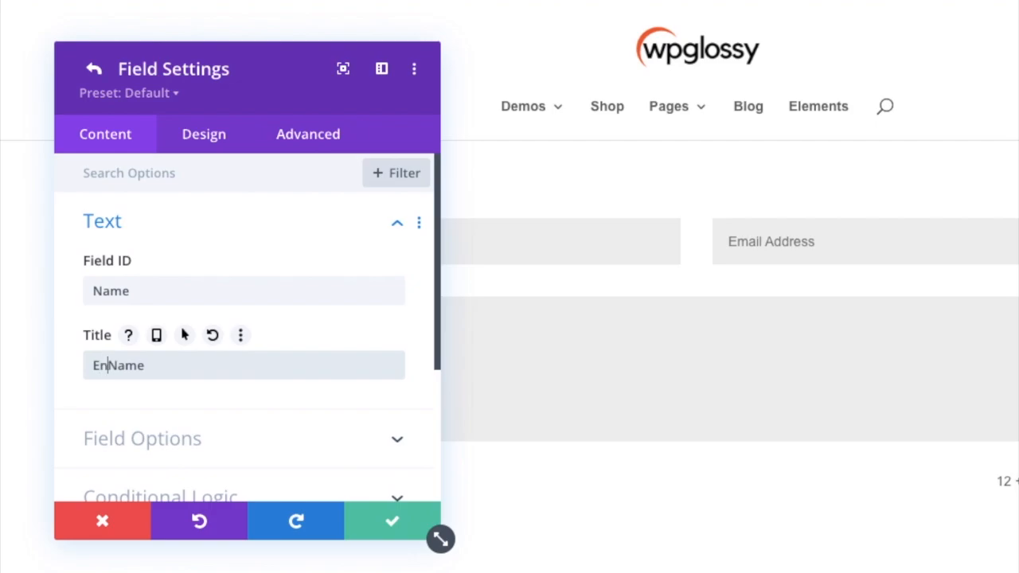
{"action": "type", "text": "Your"}
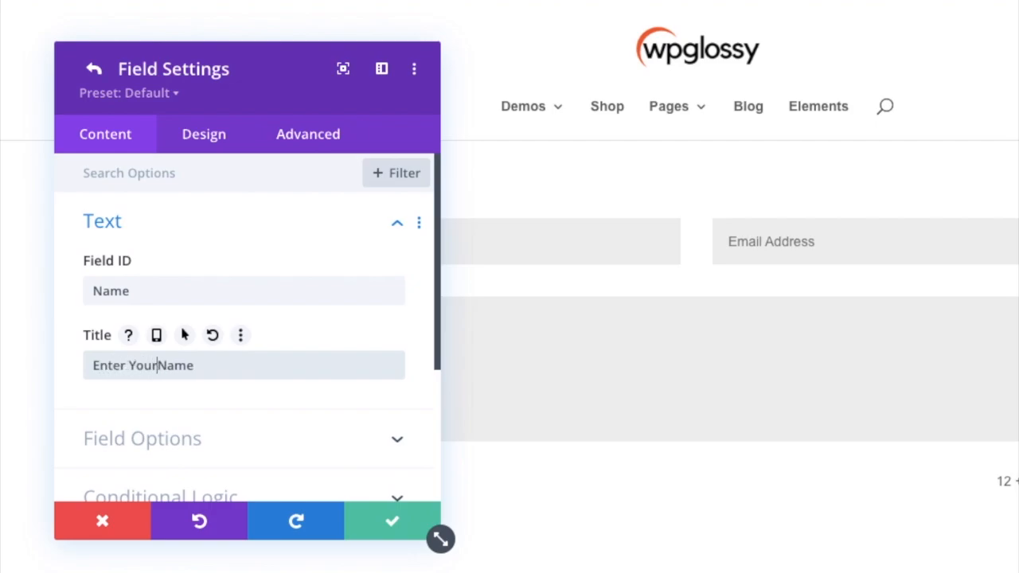
{"action": "left_click", "coordinate": [375, 523]}
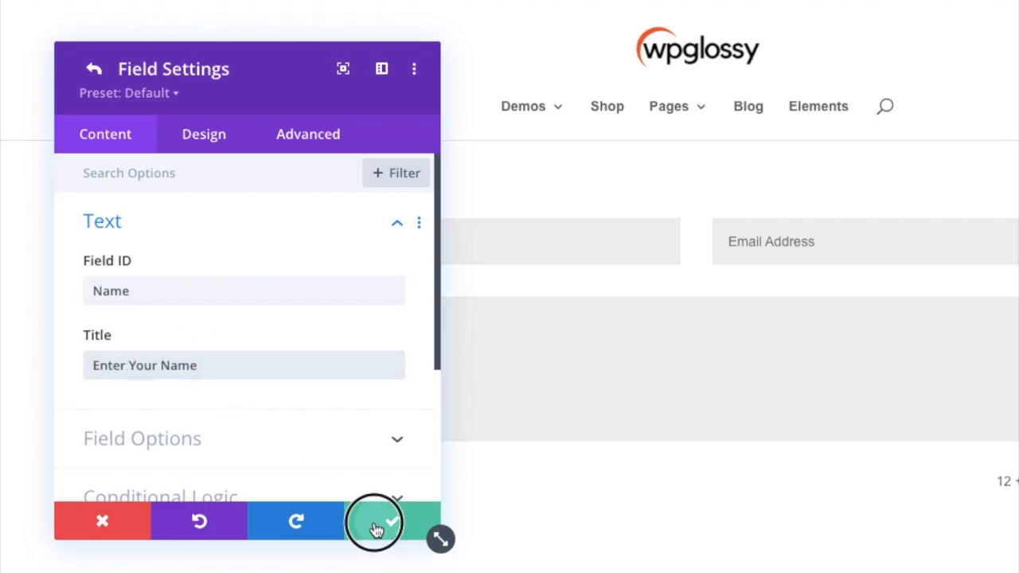
{"action": "left_click", "coordinate": [375, 525]}
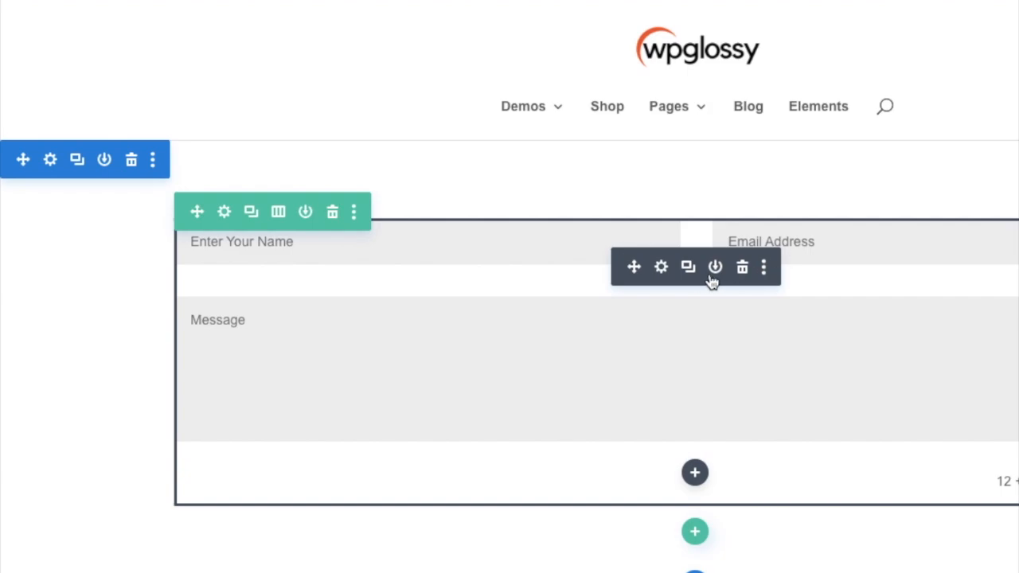
Step: Reopen the contact form settings and set the Email field's title to "Enter Your Email Address"
{"action": "left_click", "coordinate": [667, 267]}
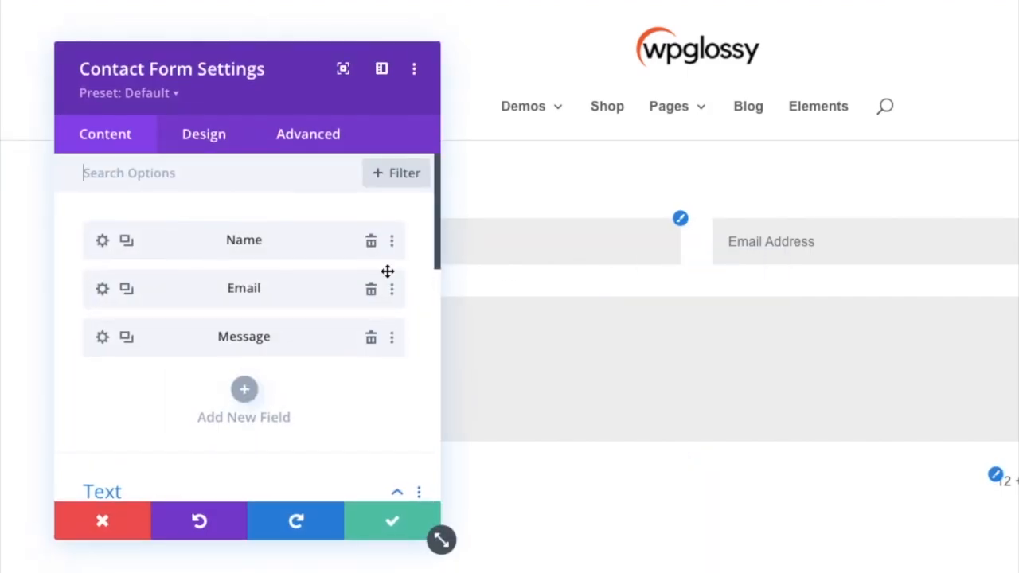
{"action": "left_click", "coordinate": [101, 290]}
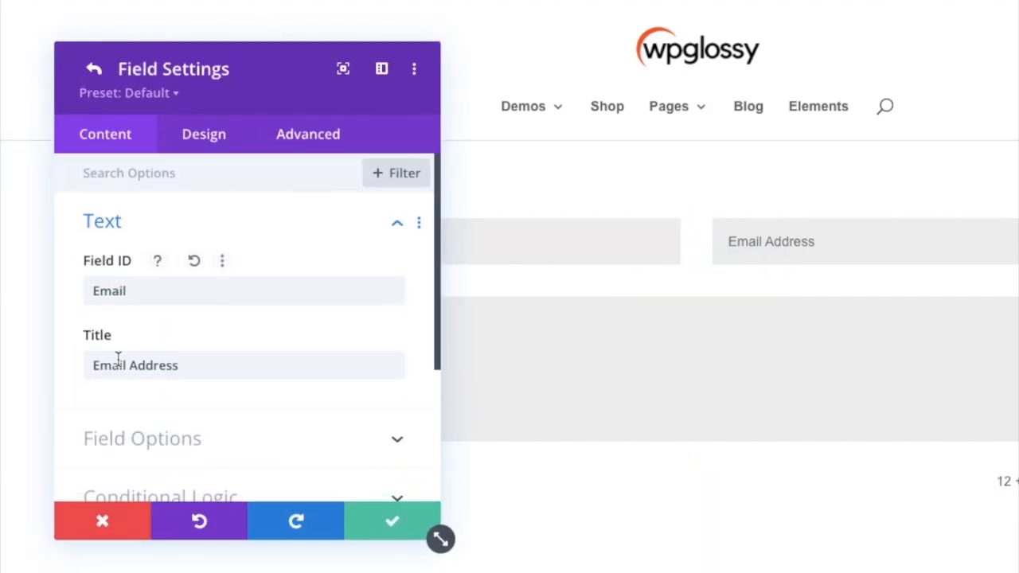
{"action": "left_click", "coordinate": [93, 365]}
{"action": "type", "text": "Enter Y"}
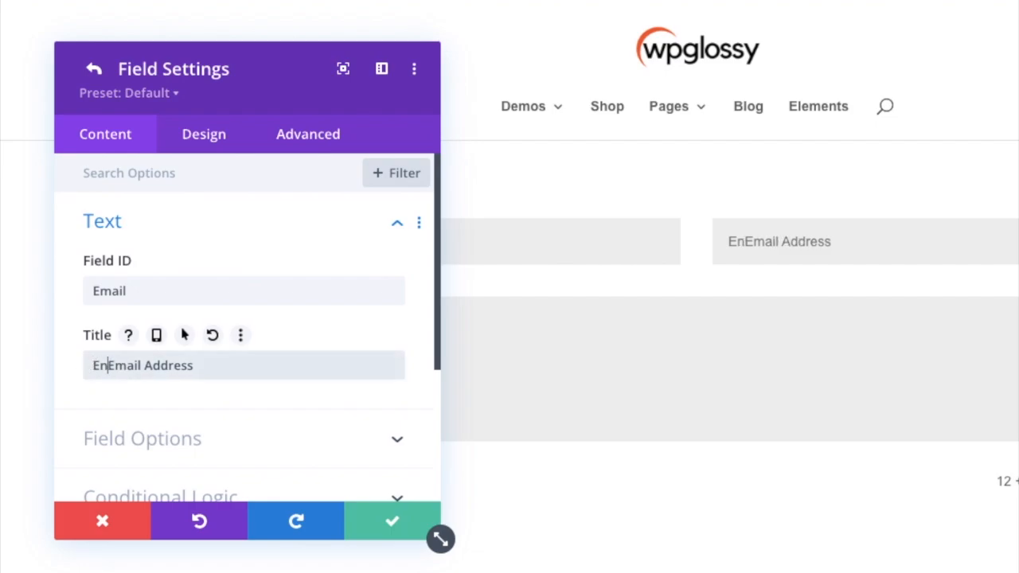
{"action": "type", "text": "our"}
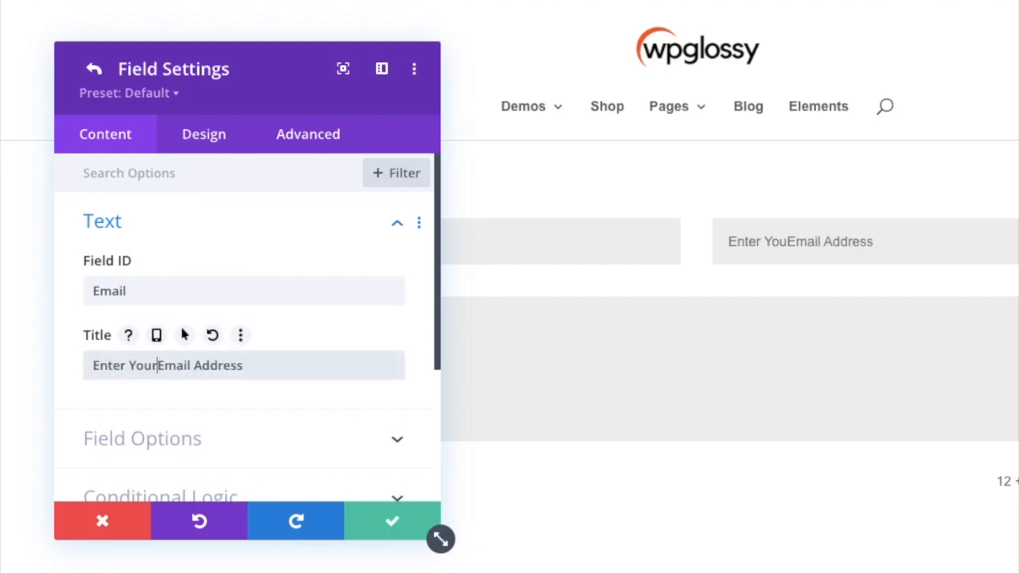
{"action": "key", "text": "BackSpace"}
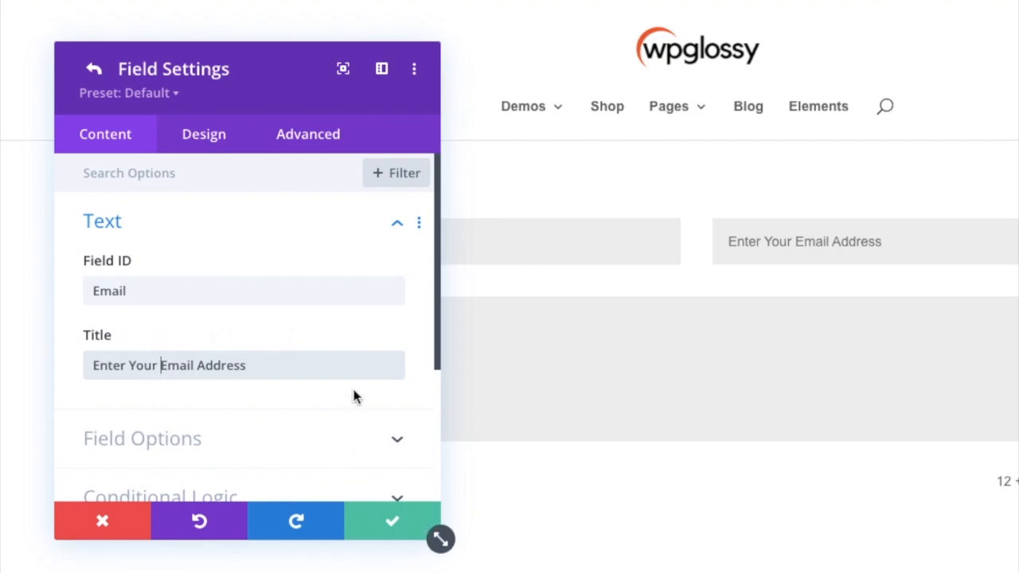
{"action": "left_click", "coordinate": [376, 534]}
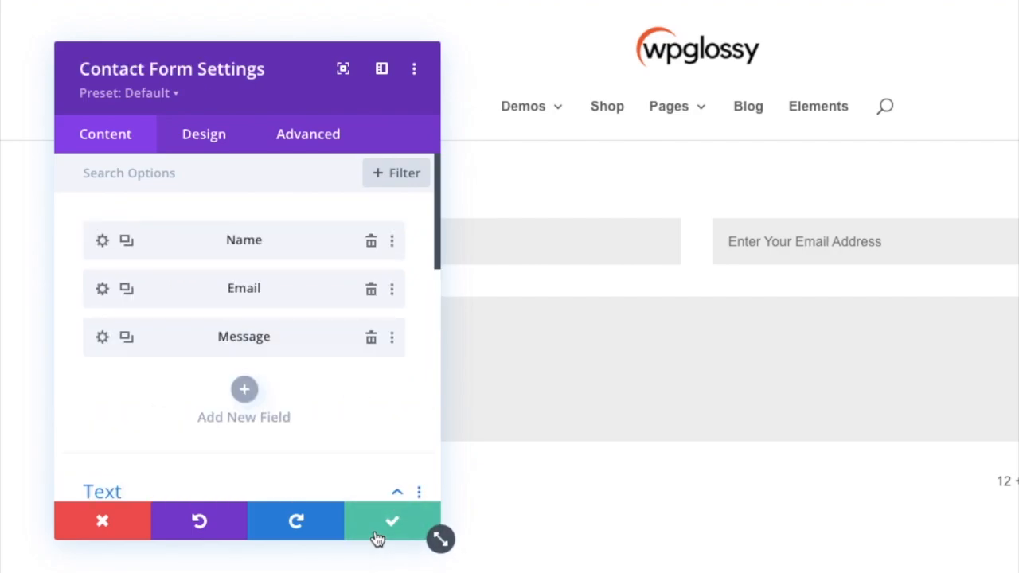
Step: Add a new form field with the ID "Number" and the title "Enter Your Phone Number"
{"action": "left_click", "coordinate": [244, 392]}
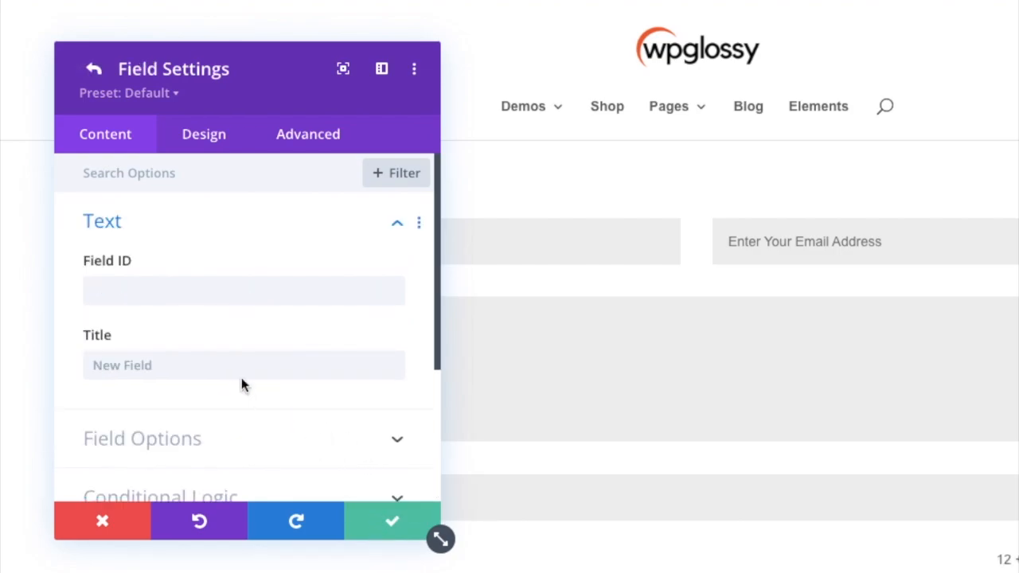
{"action": "left_click", "coordinate": [227, 283]}
{"action": "type", "text": "N"}
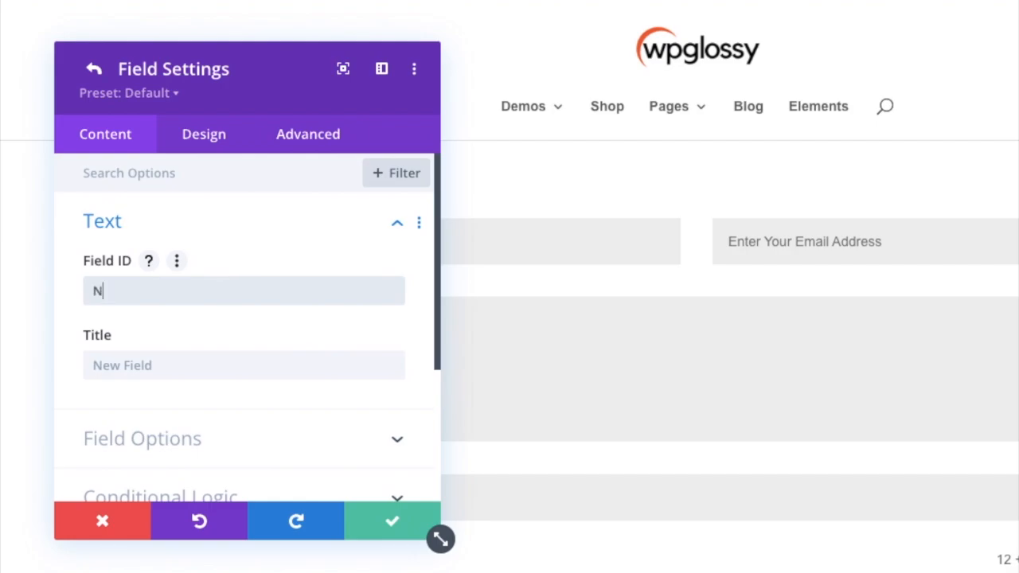
{"action": "type", "text": "umber"}
{"action": "left_click", "coordinate": [191, 360]}
{"action": "type", "text": "Enter Your Phone Numb"}
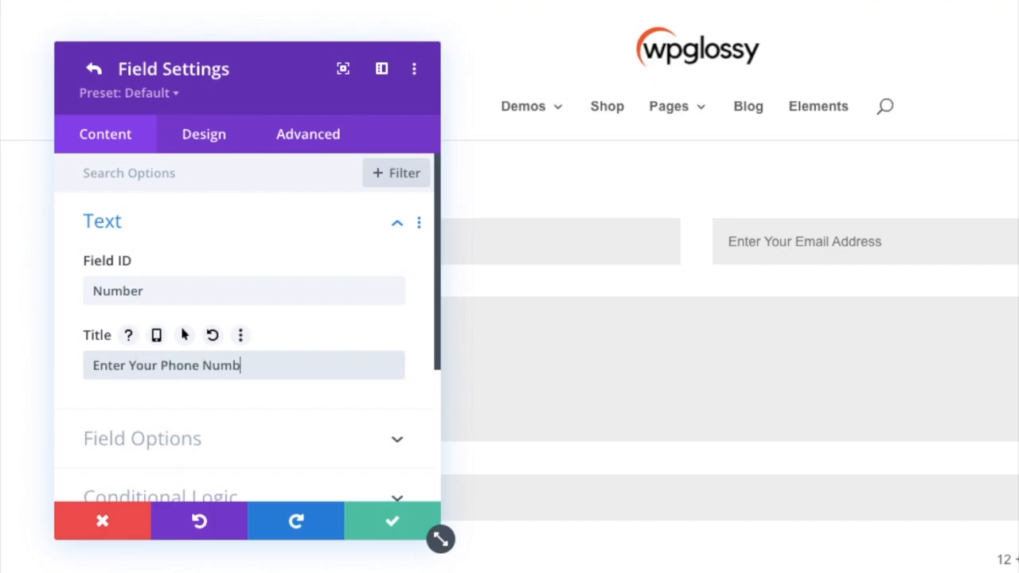
Step: Make the phone number field optional and save the field and the contact form settings
{"action": "left_click", "coordinate": [279, 439]}
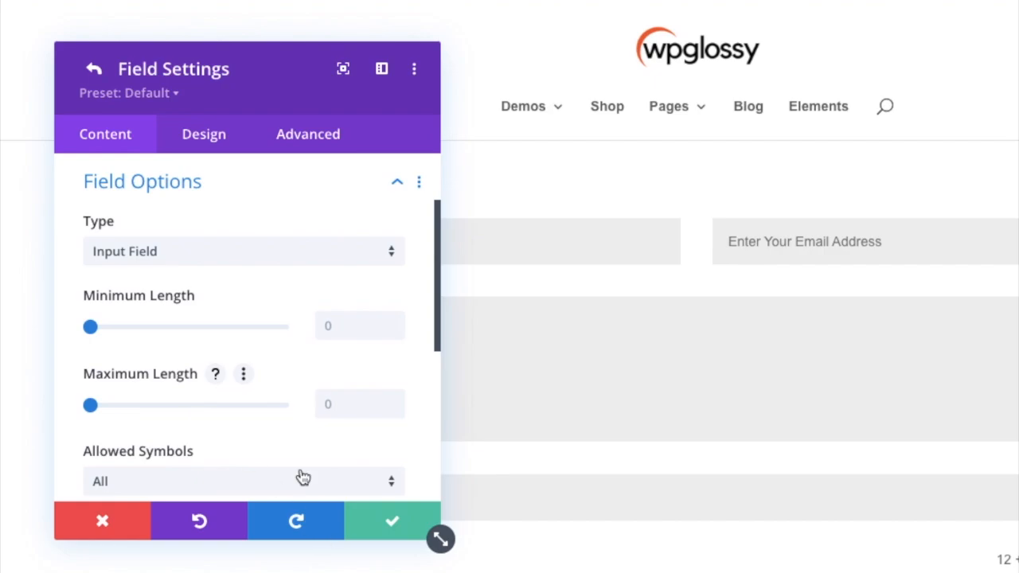
{"action": "scroll", "coordinate": [300, 428], "scroll_direction": "down", "scroll_amount": 4}
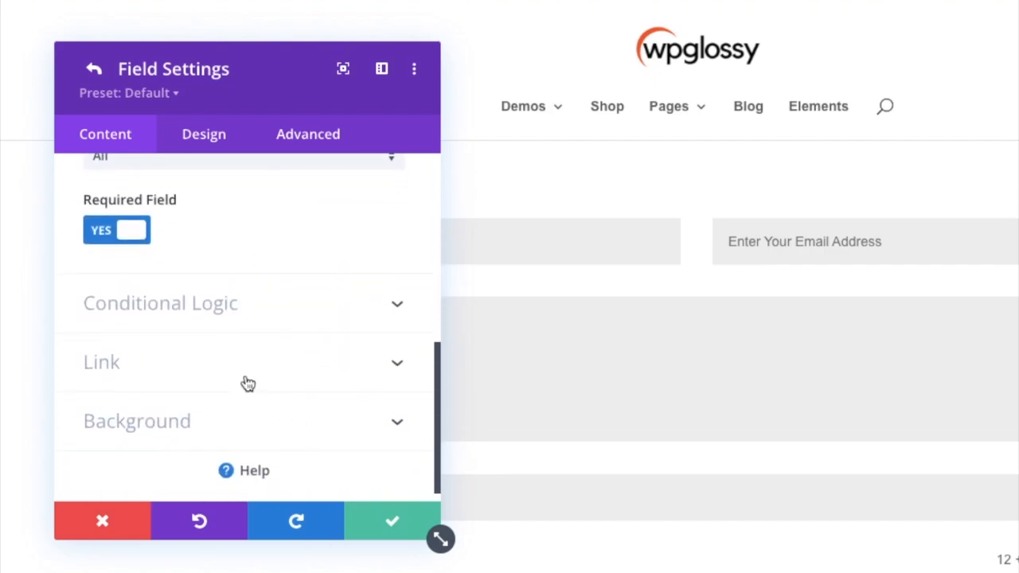
{"action": "left_click", "coordinate": [130, 237]}
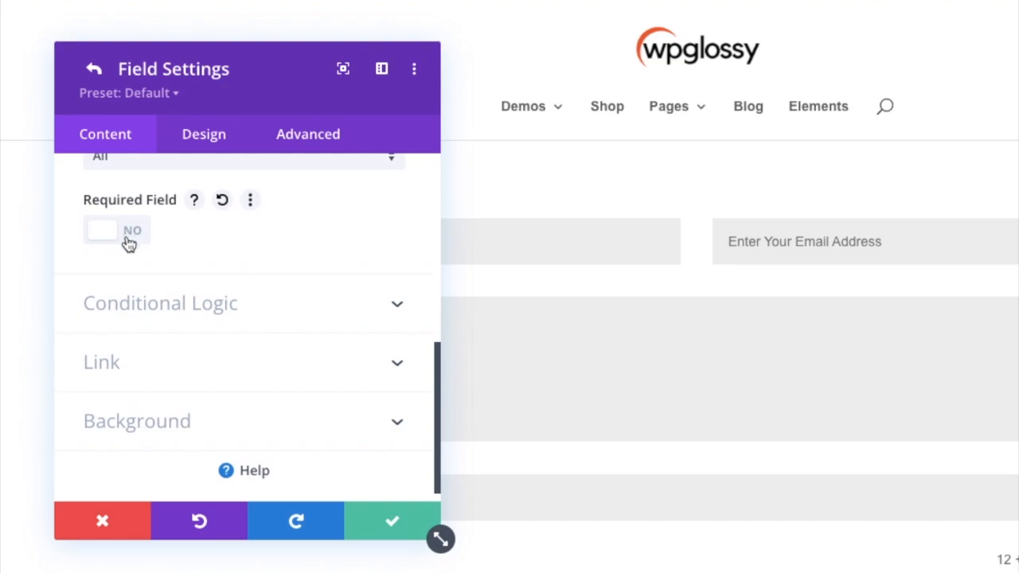
{"action": "left_click", "coordinate": [129, 241]}
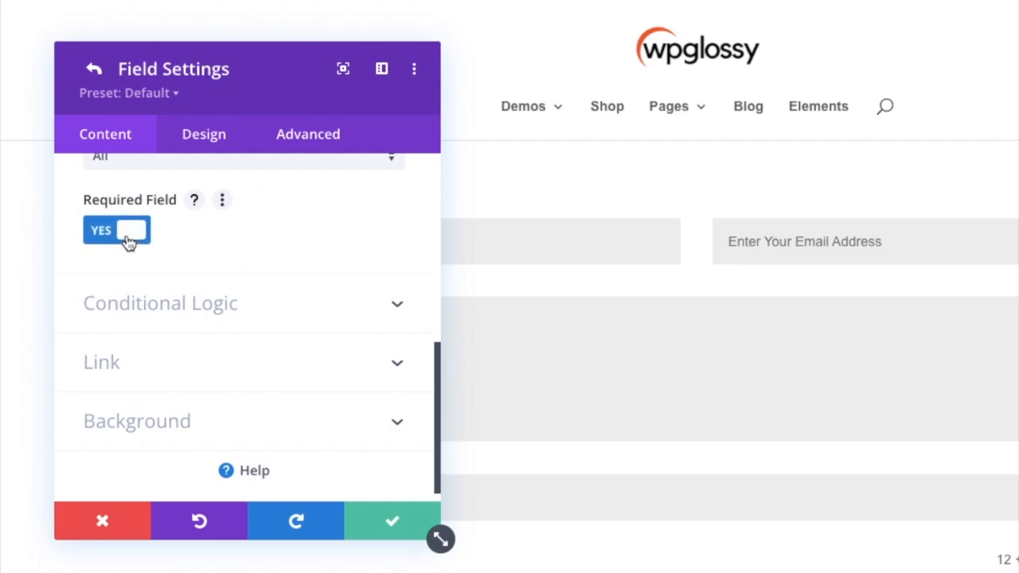
{"action": "left_click", "coordinate": [129, 241]}
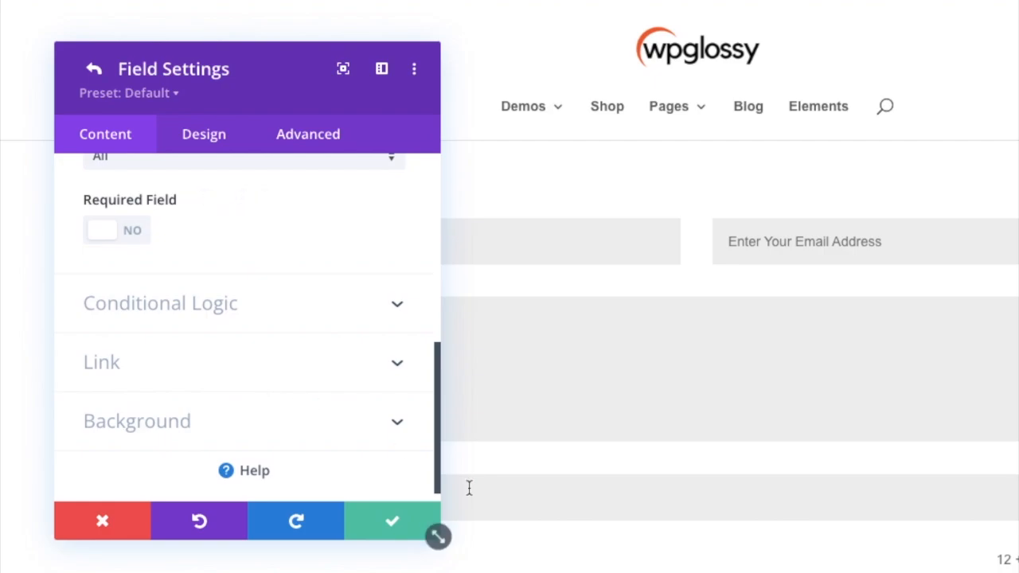
{"action": "left_click", "coordinate": [394, 523]}
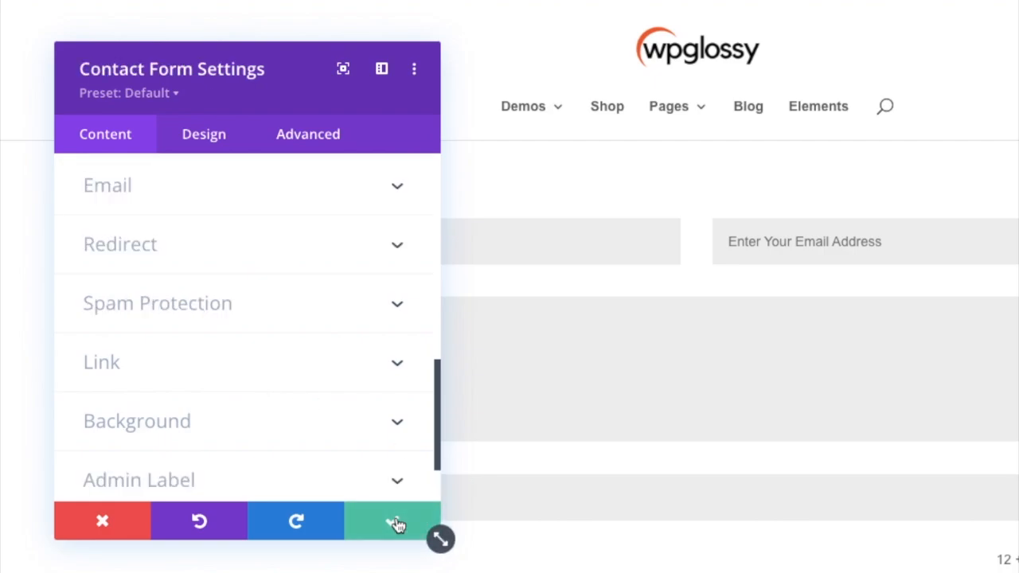
{"action": "left_click", "coordinate": [396, 524]}
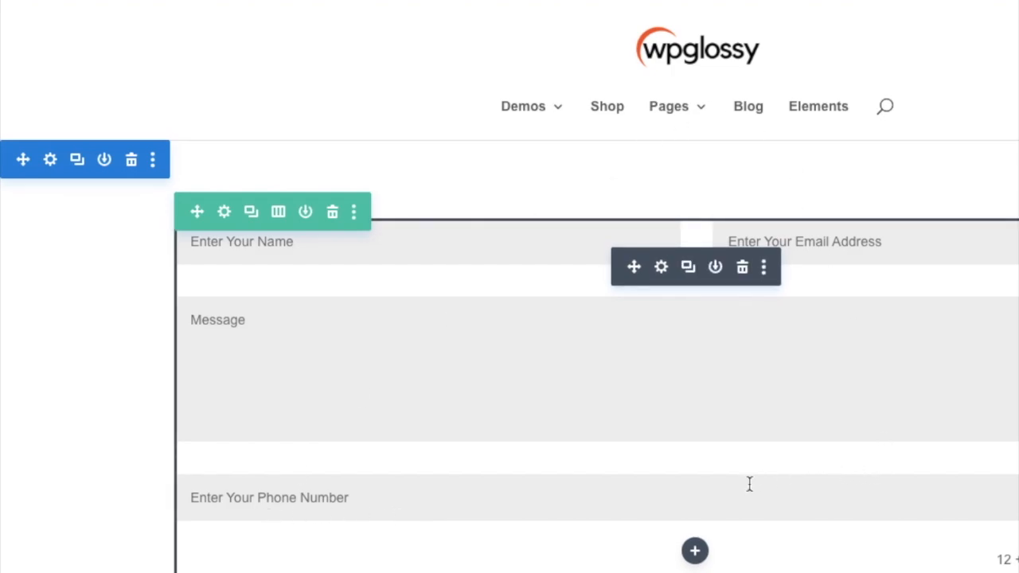
Step: Reorder the contact form's fields so Number comes directly before Message, and save the form settings
{"action": "left_click", "coordinate": [665, 268]}
{"action": "left_click", "coordinate": [382, 516]}
{"action": "left_click", "coordinate": [662, 268]}
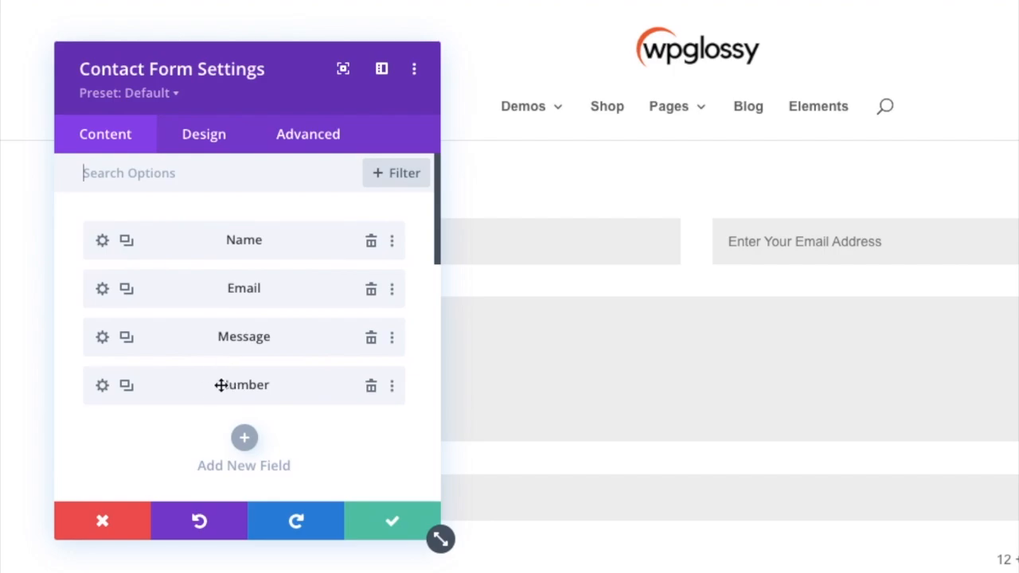
{"action": "left_click_drag", "start_coordinate": [154, 385], "coordinate": [152, 334]}
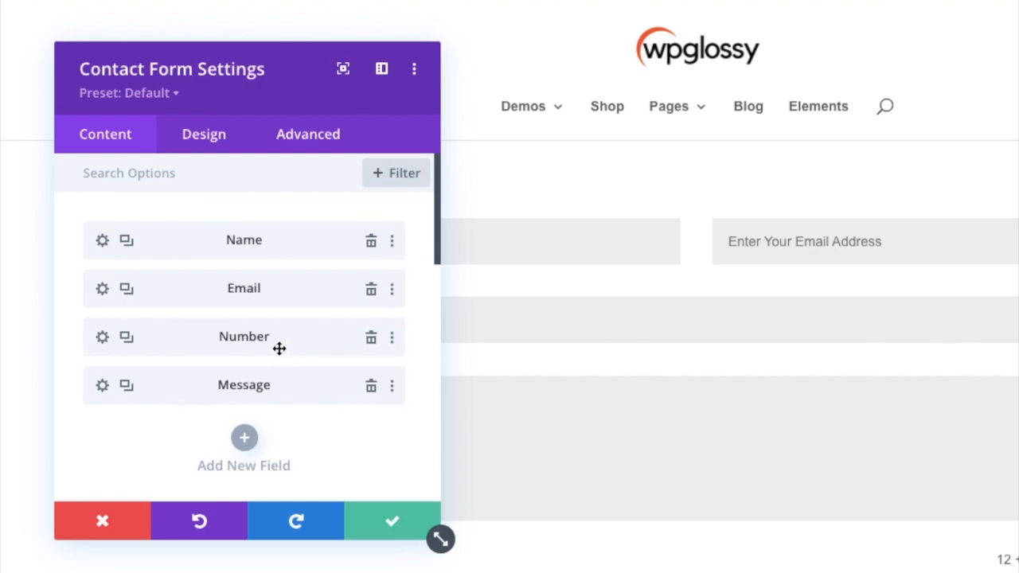
{"action": "left_click", "coordinate": [389, 522]}
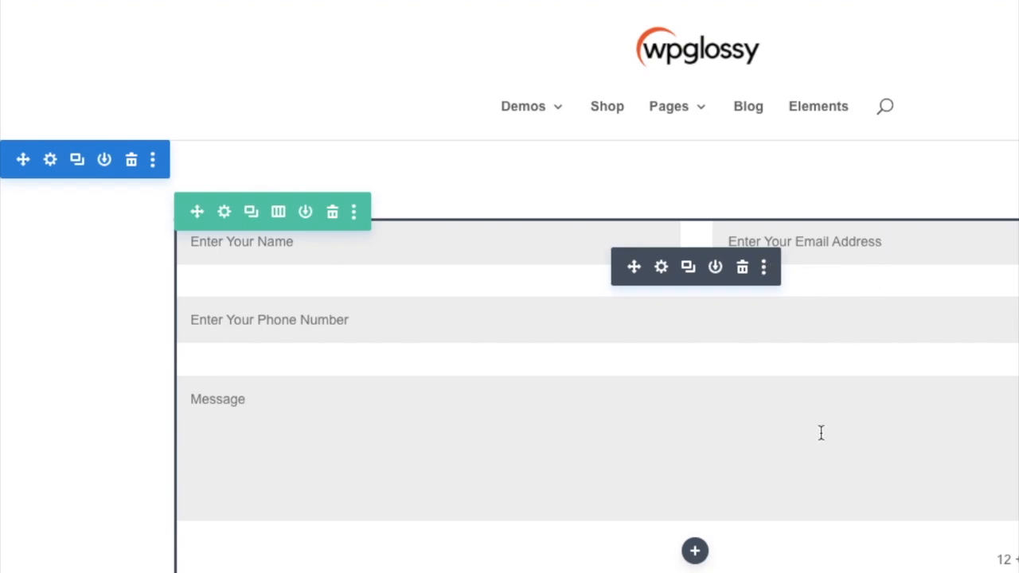
Step: Reopen the contact form settings and set the form's title to "Contact Form"
{"action": "left_click", "coordinate": [661, 267]}
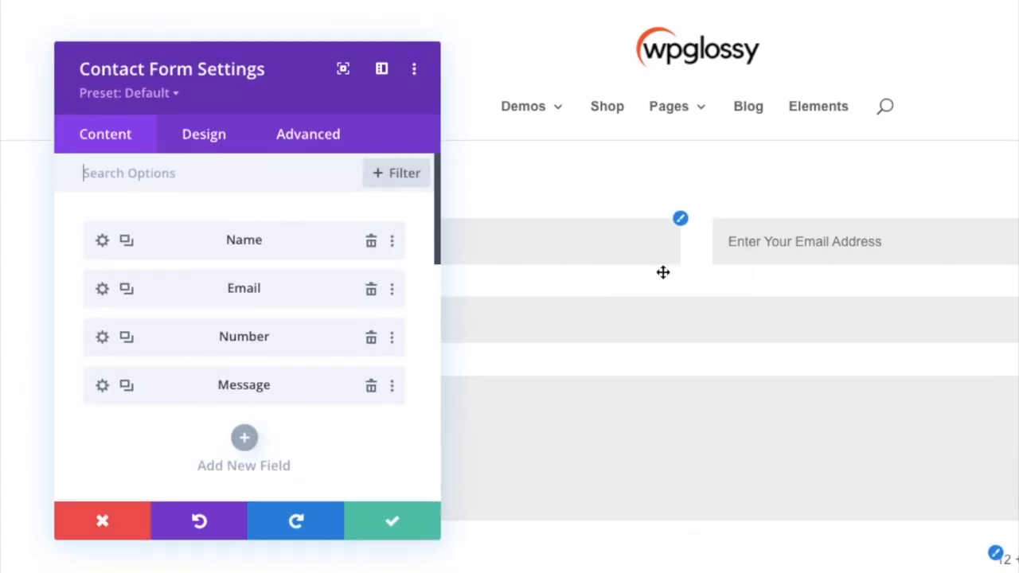
{"action": "scroll", "coordinate": [287, 364], "scroll_direction": "down", "scroll_amount": 5}
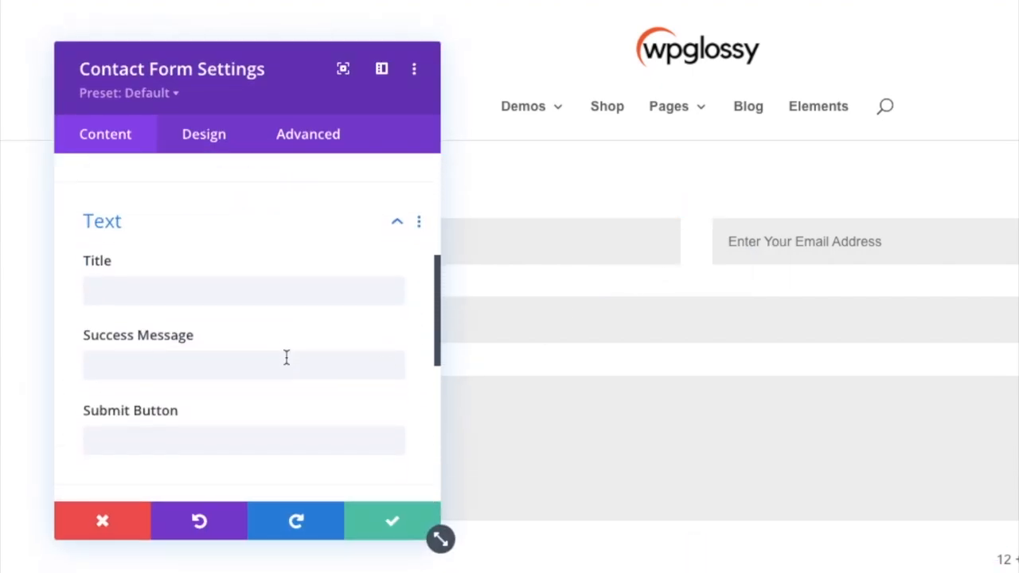
{"action": "scroll", "coordinate": [287, 357], "scroll_direction": "down", "scroll_amount": 1}
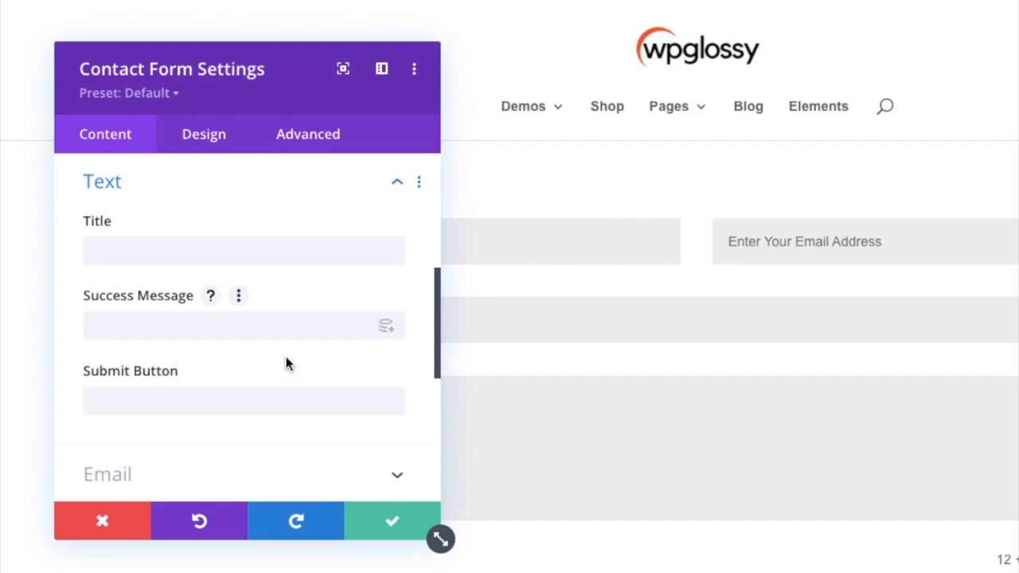
{"action": "left_click", "coordinate": [248, 250]}
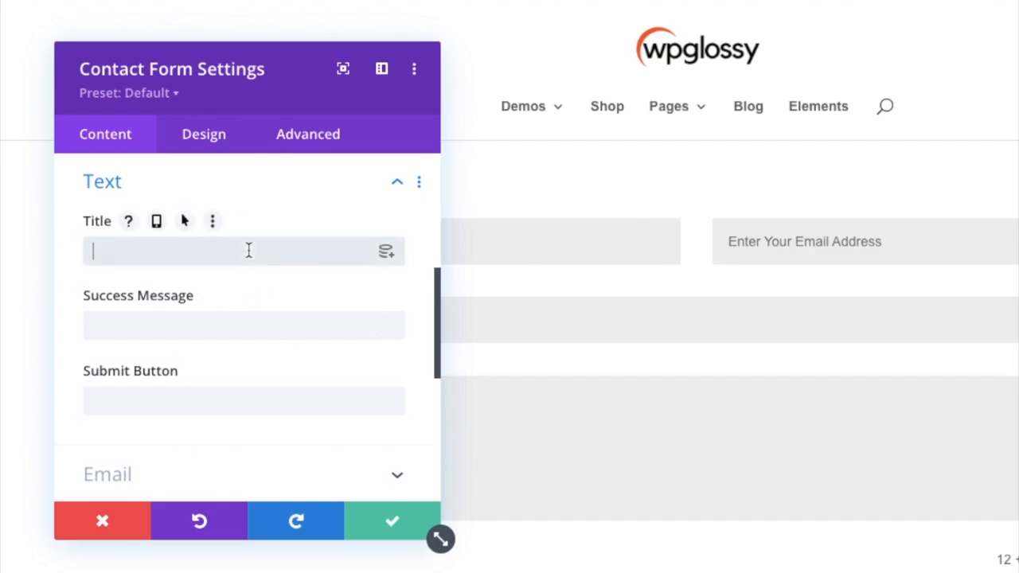
{"action": "type", "text": "Contact Form"}
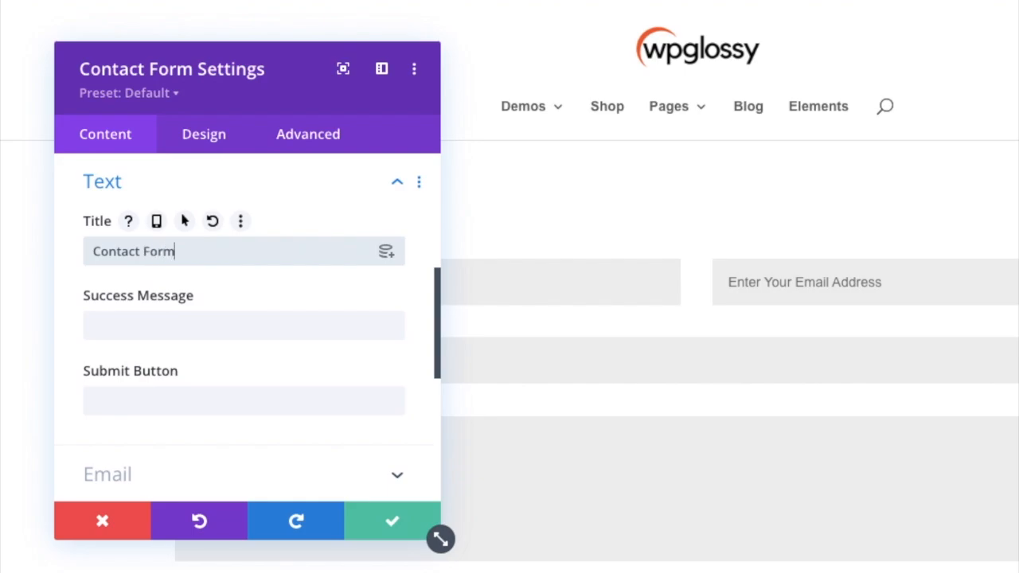
Step: Set the contact form's success message to "Details Sent Successfully"
{"action": "left_click", "coordinate": [204, 328]}
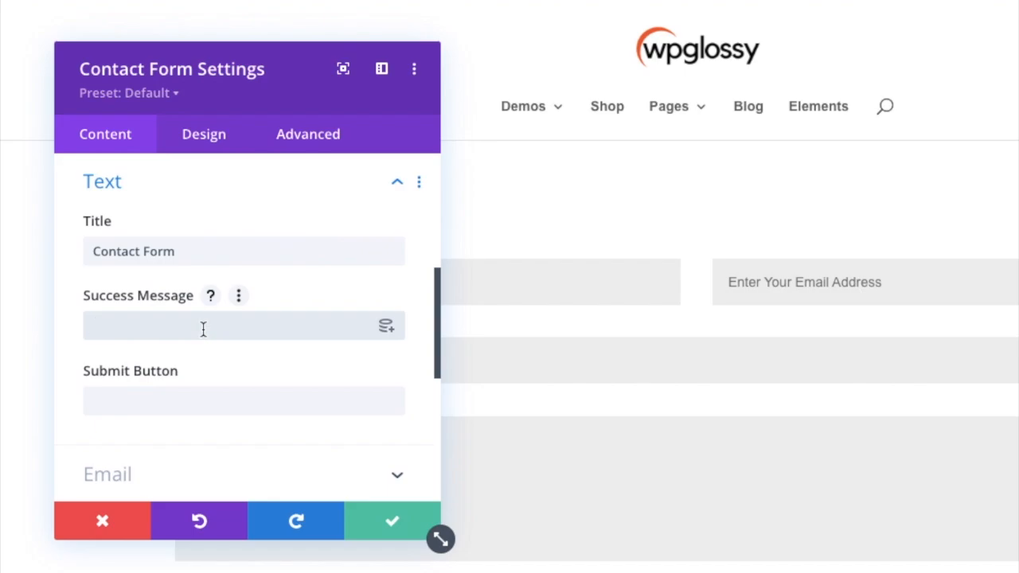
{"action": "type", "text": "Detai"}
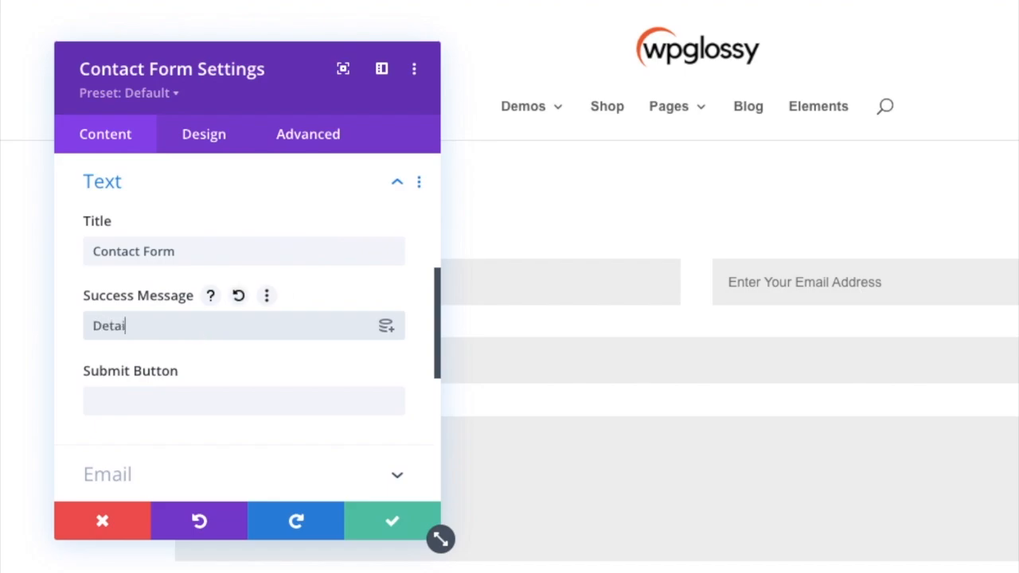
{"action": "type", "text": "ls Sent Successfully"}
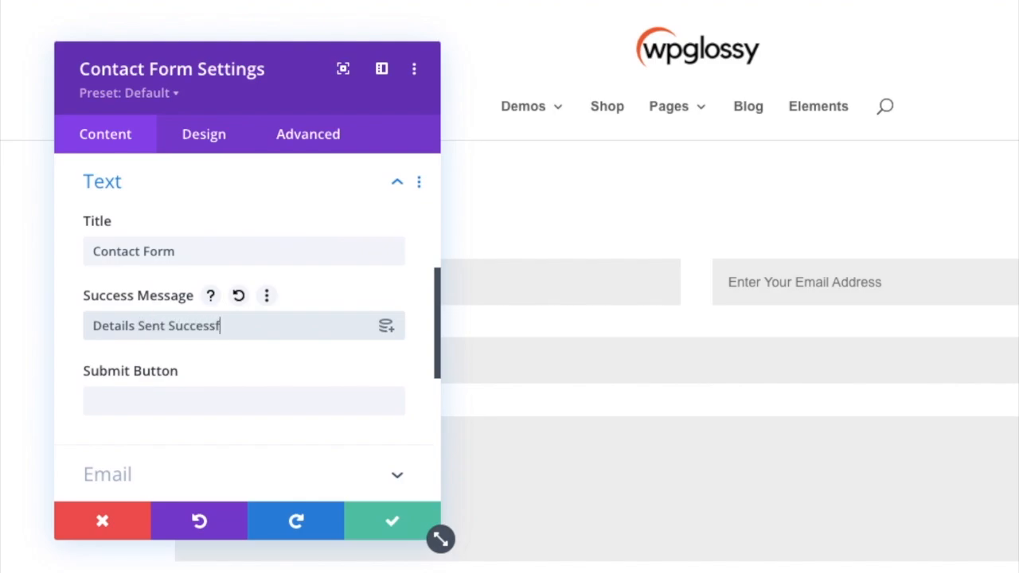
Step: Set the contact form's submit button text to "Submit Now"
{"action": "left_click", "coordinate": [196, 395]}
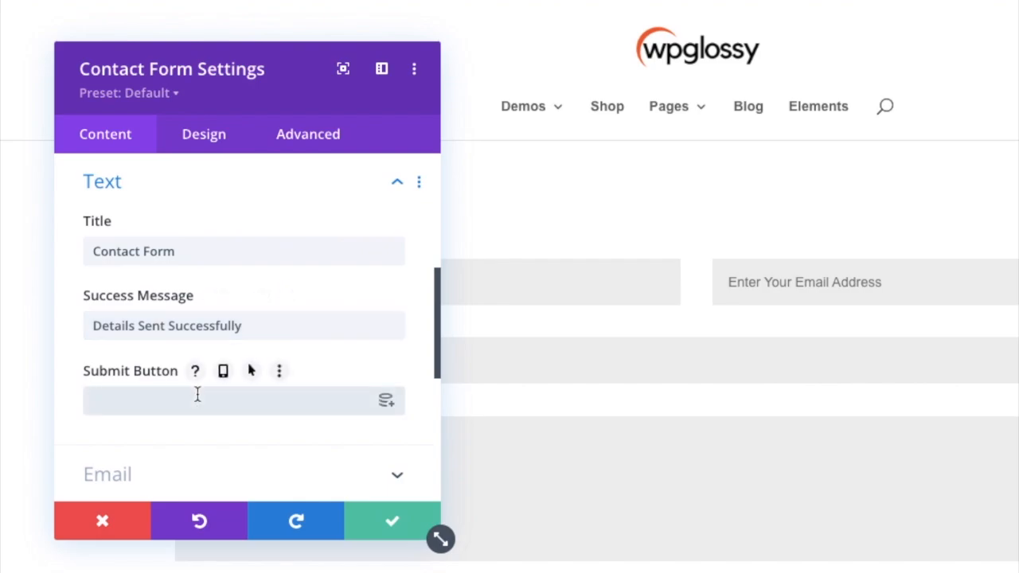
{"action": "type", "text": "Subm"}
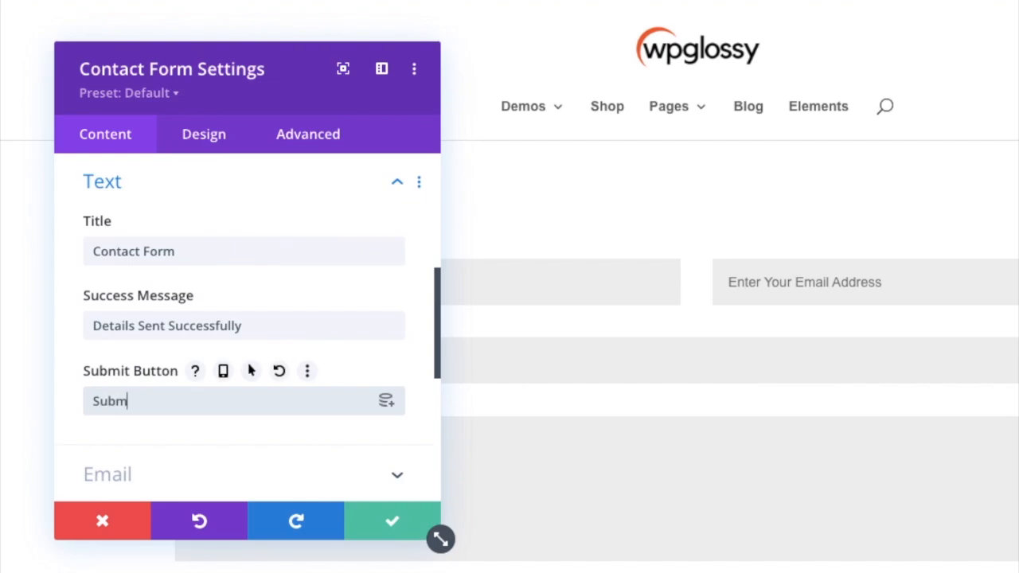
{"action": "type", "text": "it Now"}
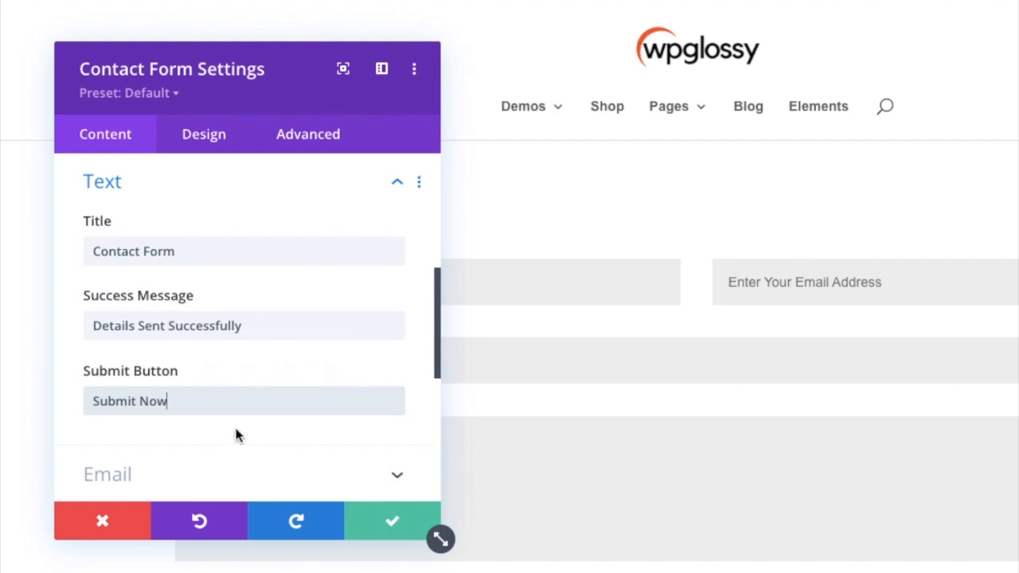
Step: Enter the site's recipient e-mail address in the contact form's email settings
{"action": "scroll", "coordinate": [237, 434], "scroll_direction": "down", "scroll_amount": 3}
{"action": "scroll", "coordinate": [237, 436], "scroll_direction": "down", "scroll_amount": 1}
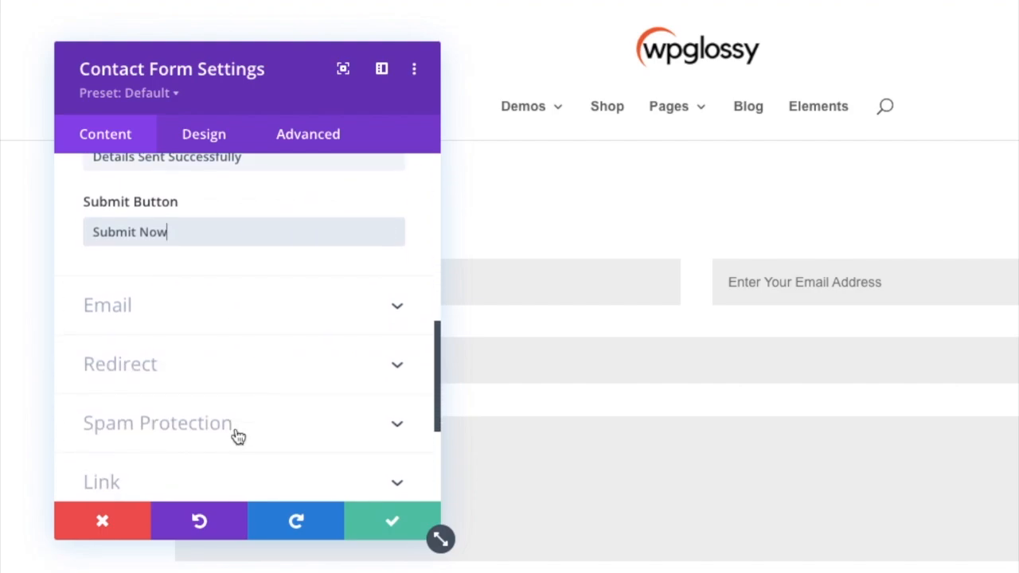
{"action": "left_click", "coordinate": [391, 312]}
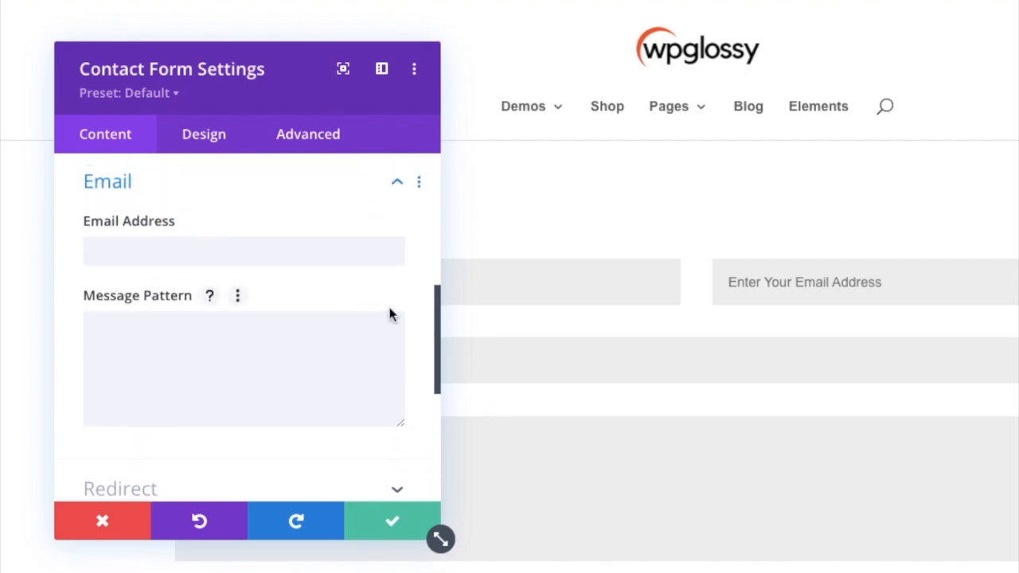
{"action": "left_click", "coordinate": [267, 259]}
{"action": "type", "text": "Wp"}
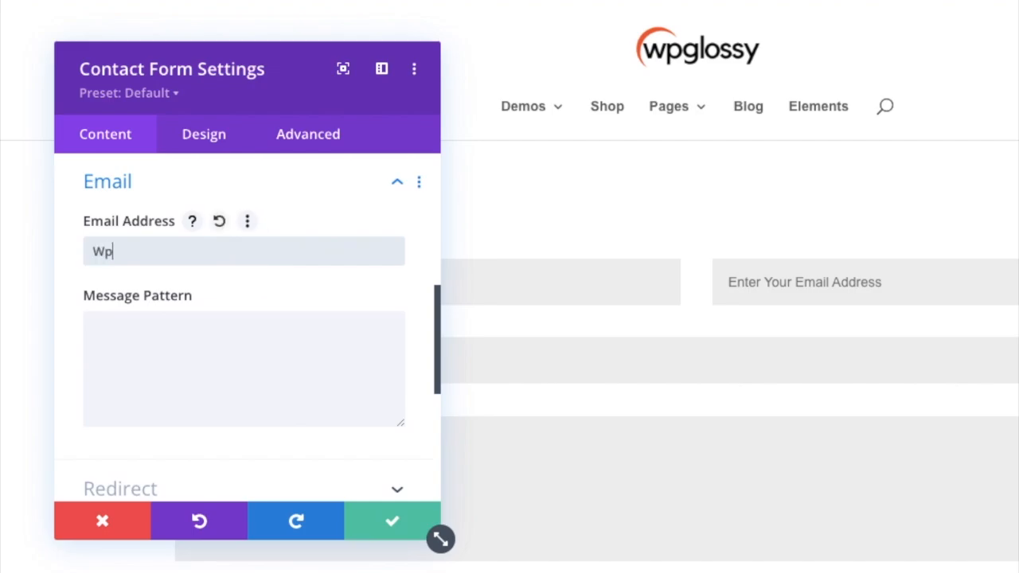
{"action": "type", "text": "glo"}
{"action": "key", "text": "BackSpace"}
{"action": "key", "text": "BackSpace"}
{"action": "key", "text": "BackSpace"}
{"action": "key", "text": "BackSpace"}
{"action": "key", "text": "BackSpace"}
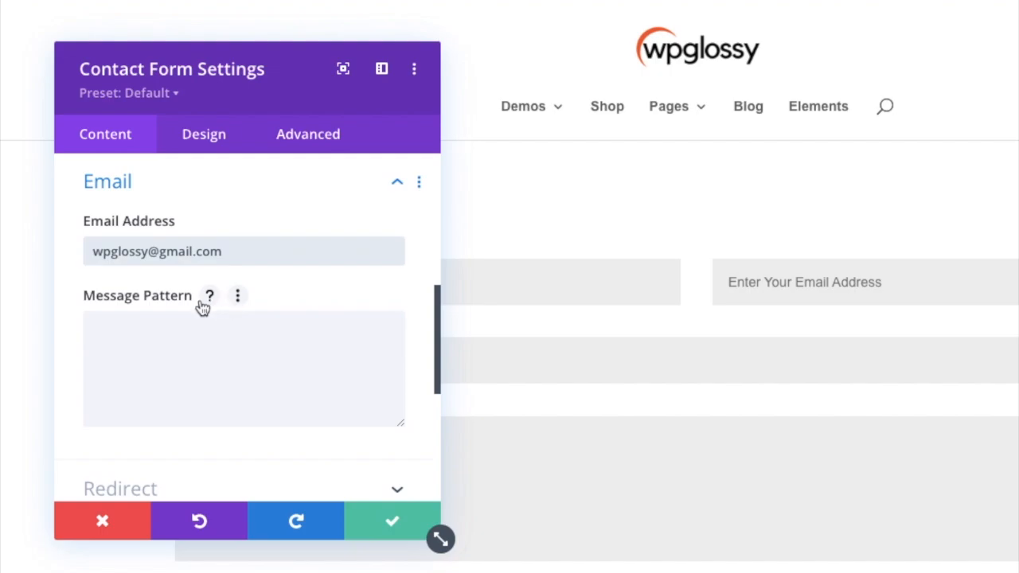
Step: Read the help text for the message pattern, leave the pattern blank, and save the contact form settings
{"action": "left_click", "coordinate": [208, 297]}
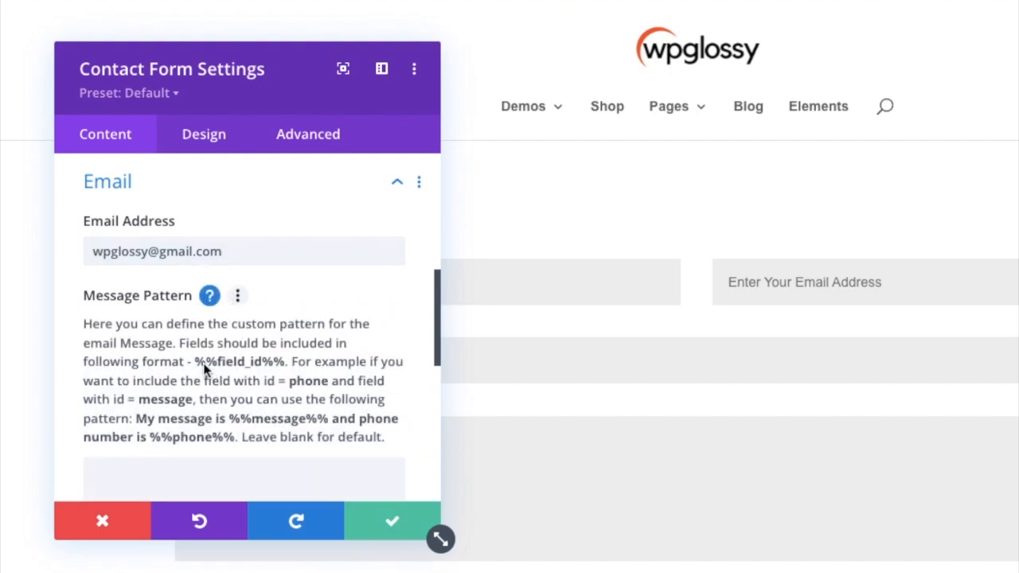
{"action": "left_click", "coordinate": [210, 297]}
{"action": "scroll", "coordinate": [283, 385], "scroll_direction": "down", "scroll_amount": 1}
{"action": "scroll", "coordinate": [283, 385], "scroll_direction": "down", "scroll_amount": 5}
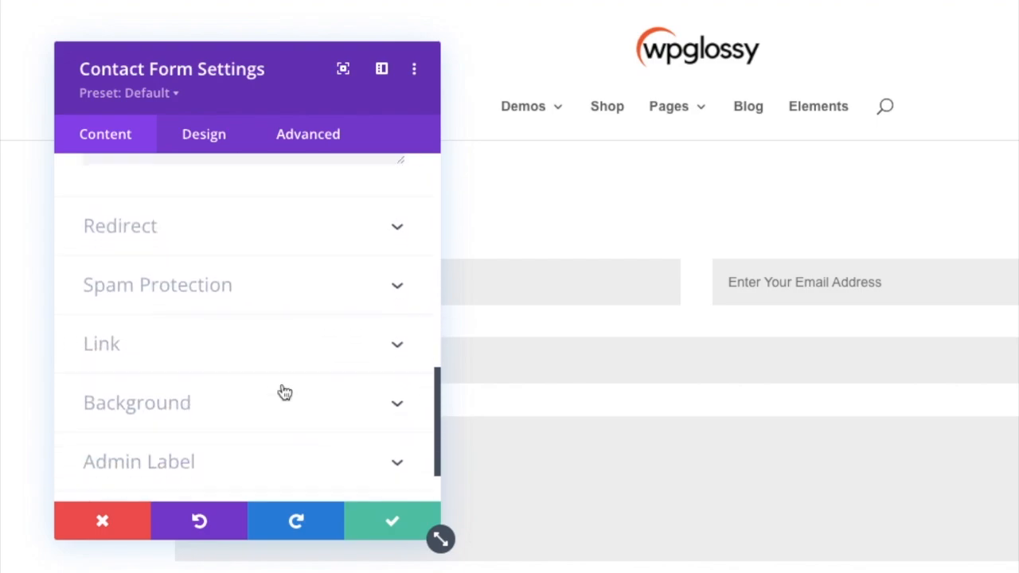
{"action": "left_click", "coordinate": [391, 518]}
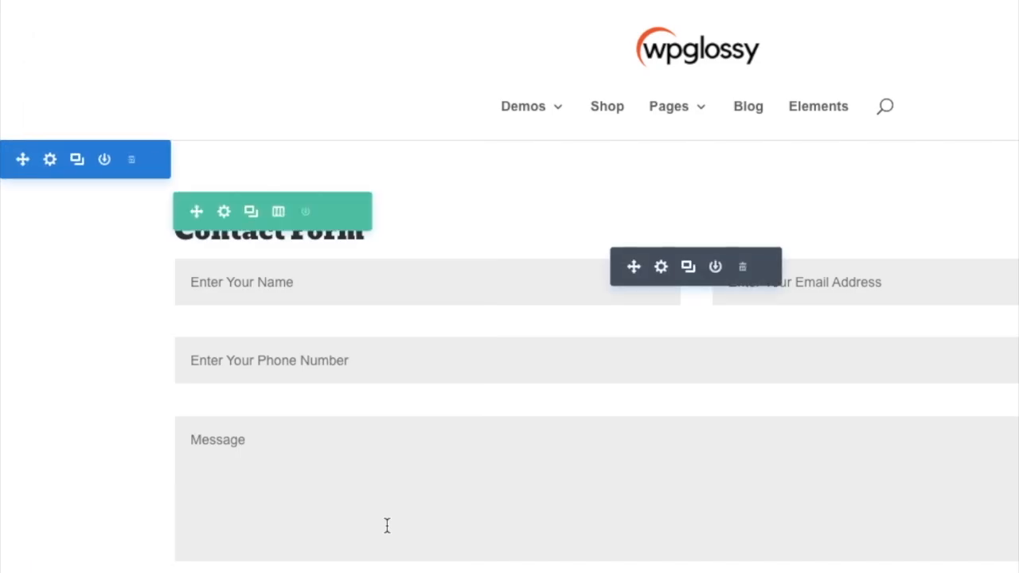
Step: Publish the page with the contact form and exit the visual builder to the live page
{"action": "scroll", "coordinate": [418, 440], "scroll_direction": "down", "scroll_amount": 2}
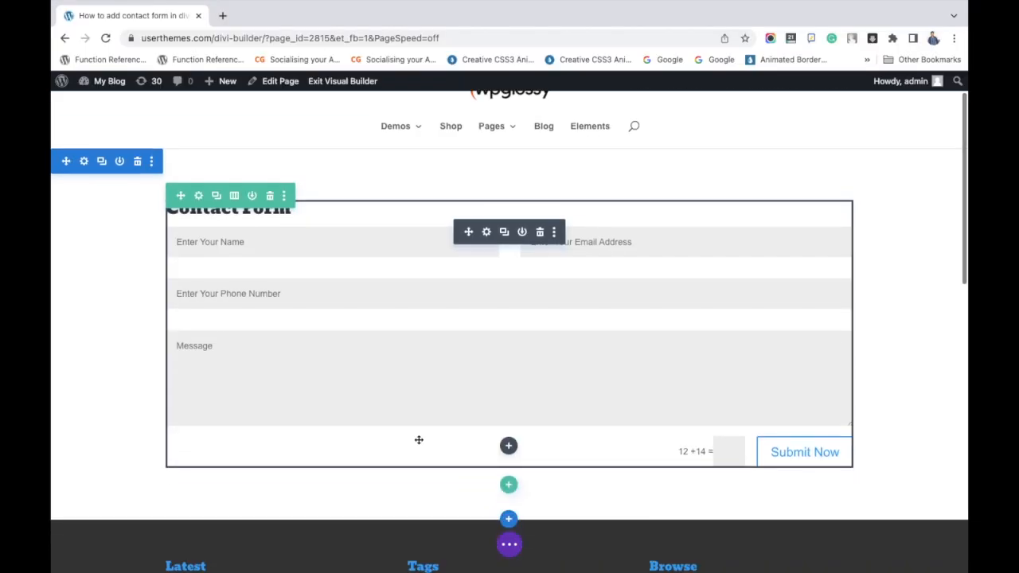
{"action": "scroll", "coordinate": [418, 440], "scroll_direction": "down", "scroll_amount": 2}
{"action": "left_click", "coordinate": [508, 546]}
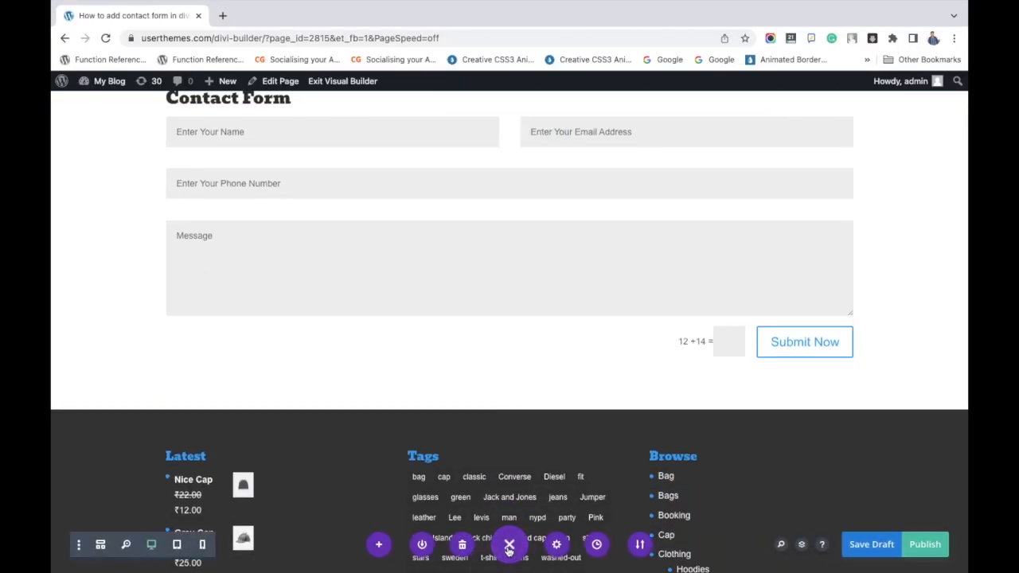
{"action": "left_click", "coordinate": [917, 546]}
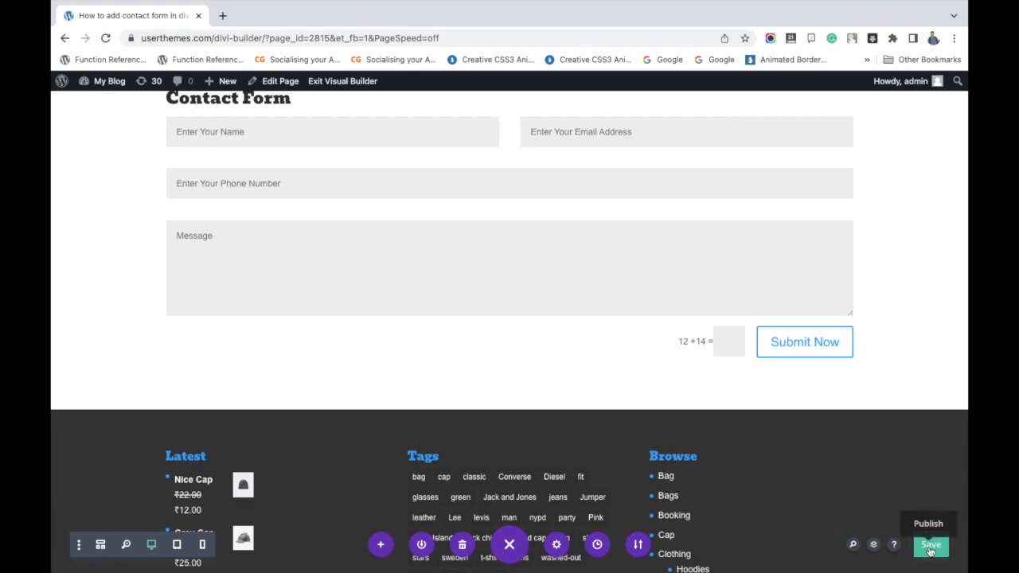
{"action": "scroll", "coordinate": [645, 347], "scroll_direction": "up", "scroll_amount": 2}
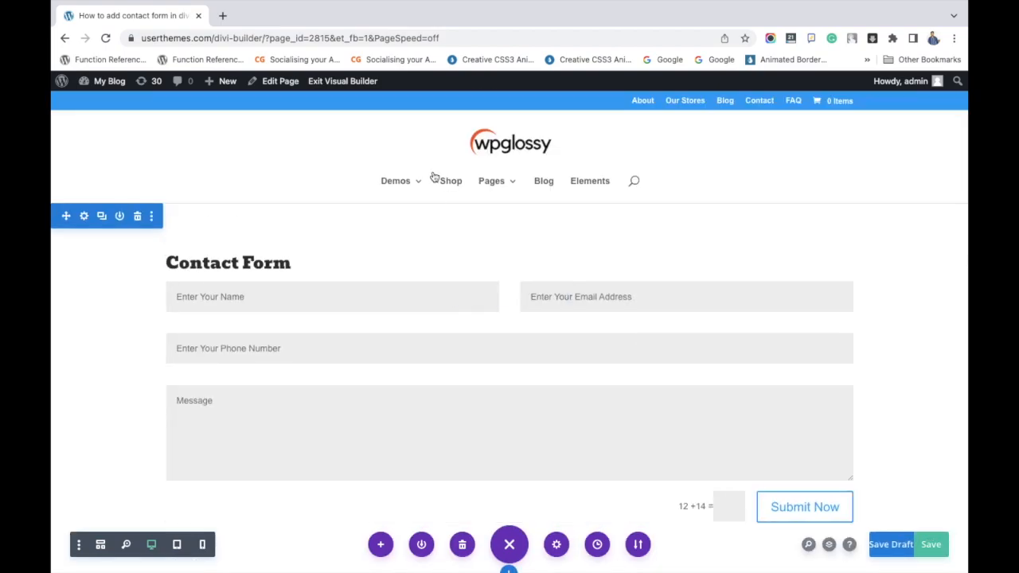
{"action": "left_click", "coordinate": [347, 85]}
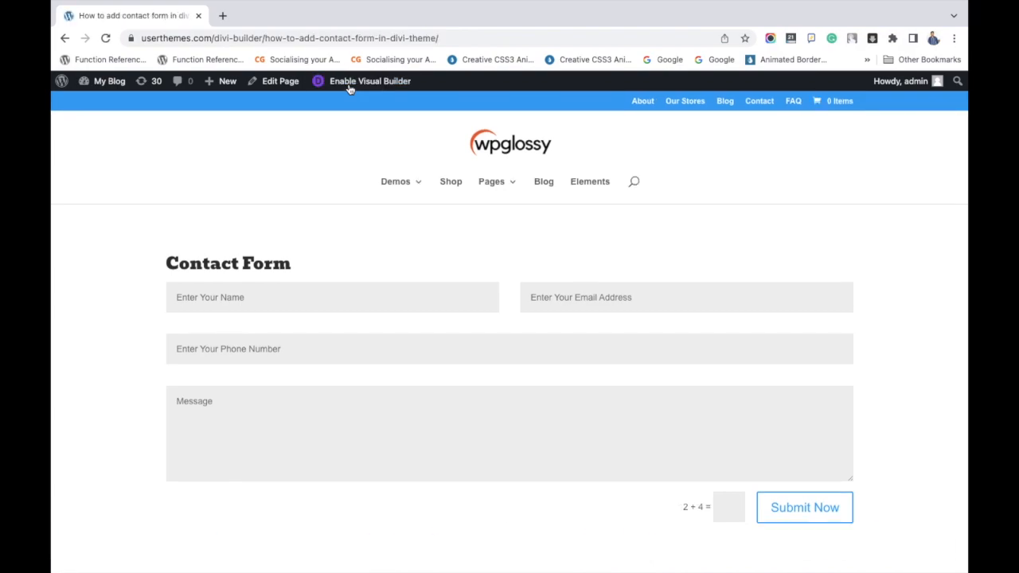
Step: Fill in the sender's name and e-mail address in the live contact form
{"action": "left_click", "coordinate": [317, 297]}
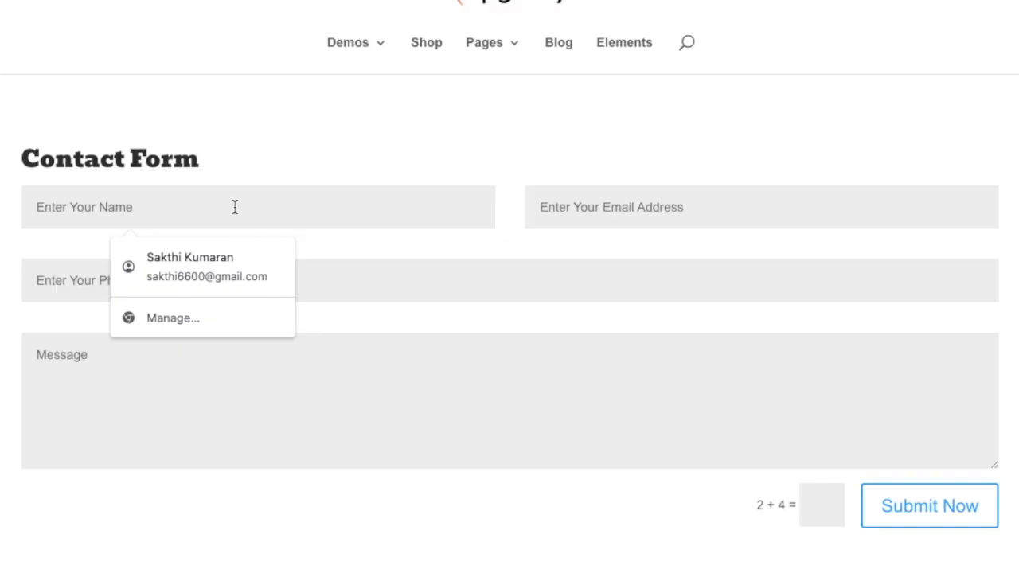
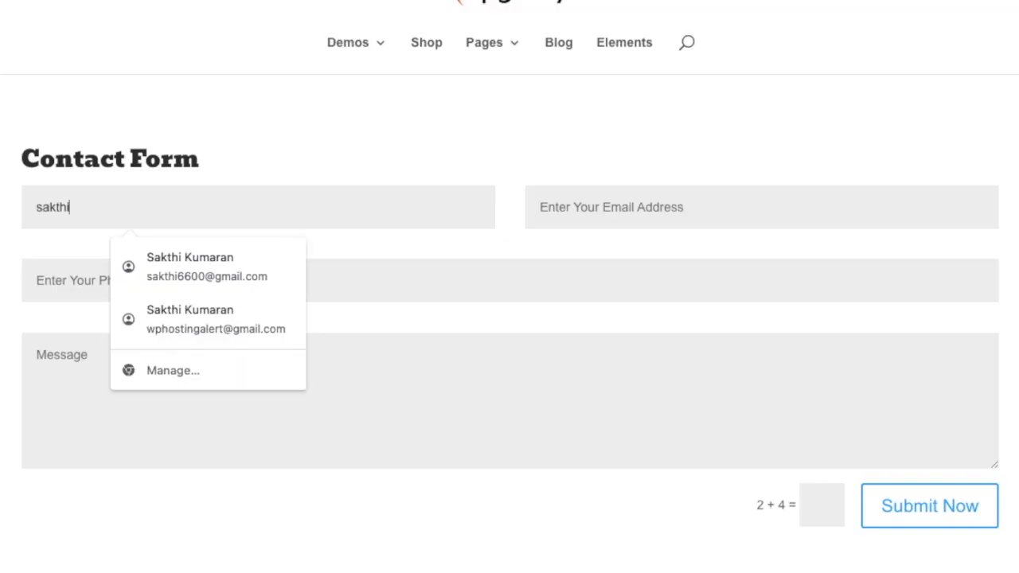
{"action": "key", "text": "Tab"}
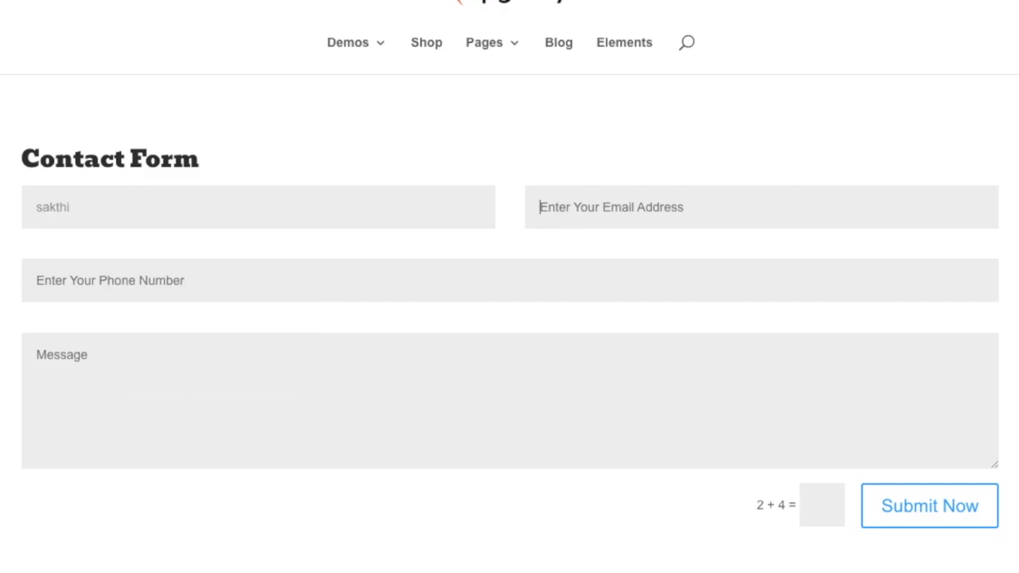
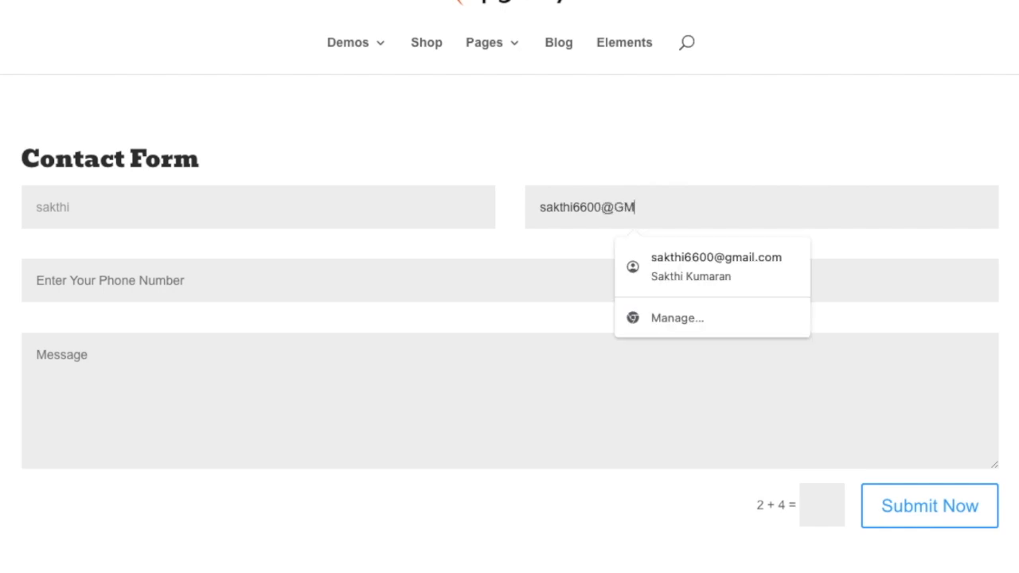
{"action": "key", "text": "Tab"}
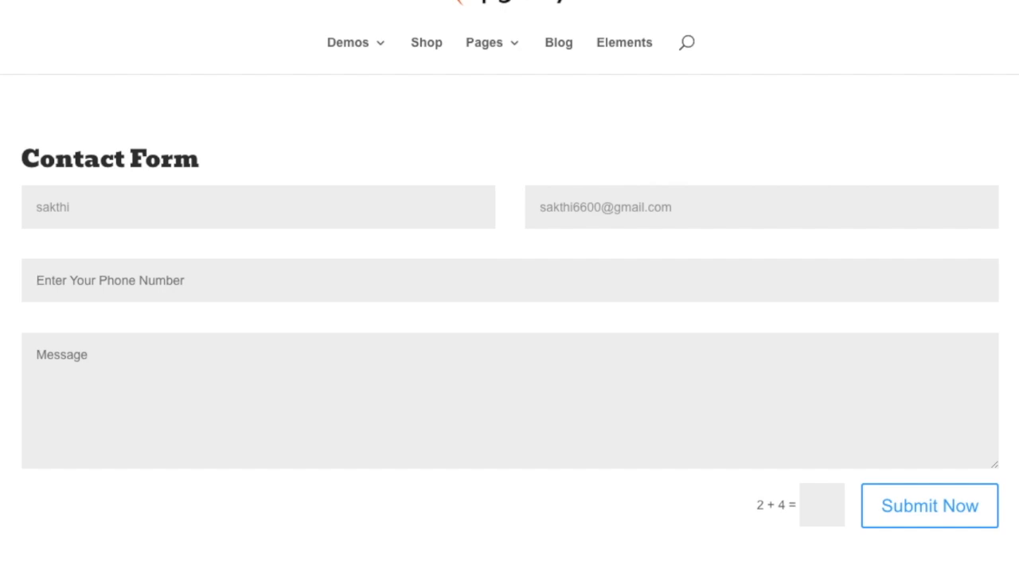
Step: Enter the sender's phone number and write the message "This is for only test purpose" in the contact form
{"action": "type", "text": "12345"}
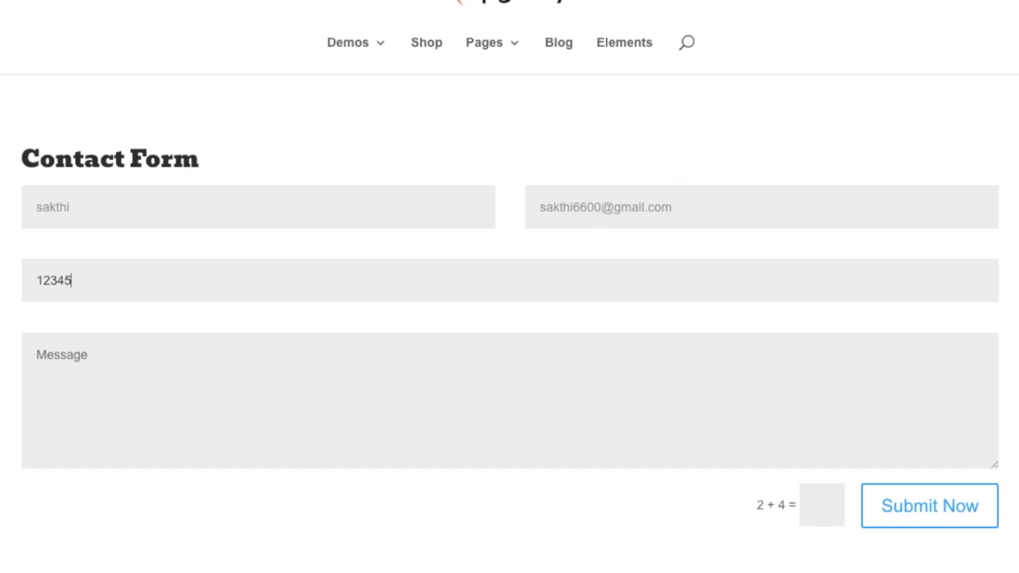
{"action": "type", "text": "678999"}
{"action": "left_click", "coordinate": [160, 347]}
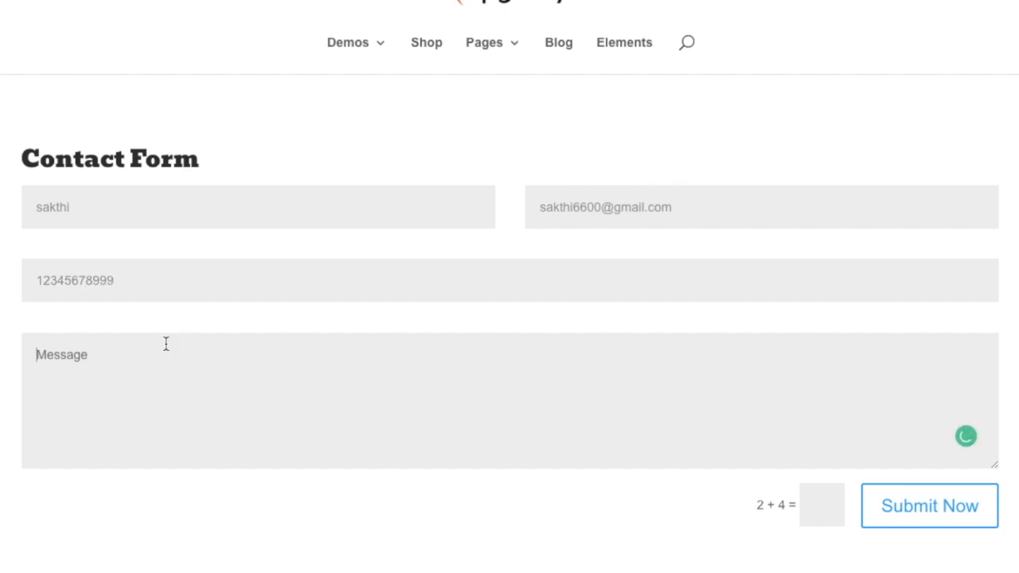
{"action": "type", "text": "This is for only "}
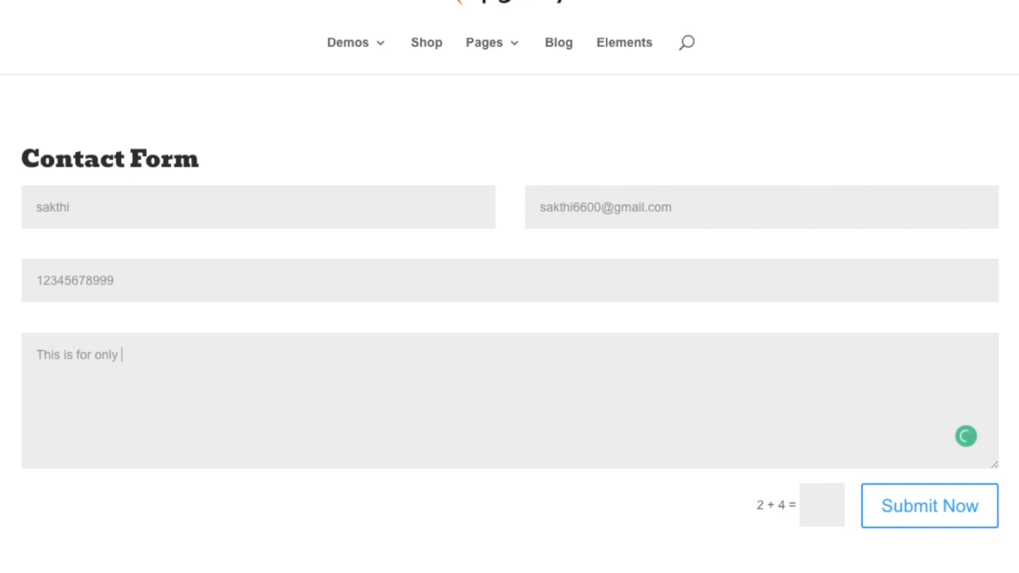
{"action": "type", "text": "test purpose"}
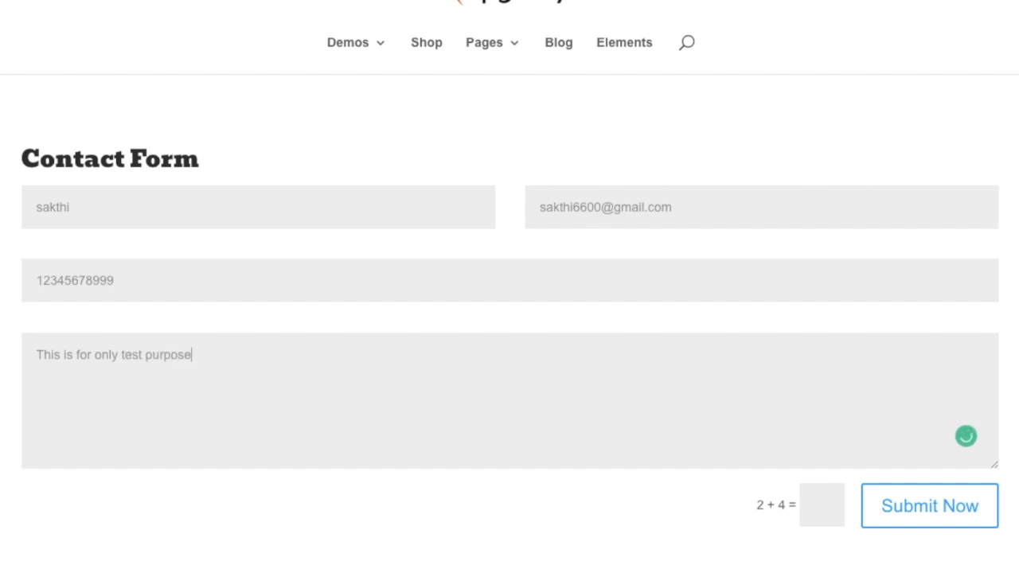
Step: Answer the captcha sum with 6 and submit the contact form
{"action": "left_click", "coordinate": [825, 506]}
{"action": "type", "text": "6"}
{"action": "left_click", "coordinate": [926, 510]}
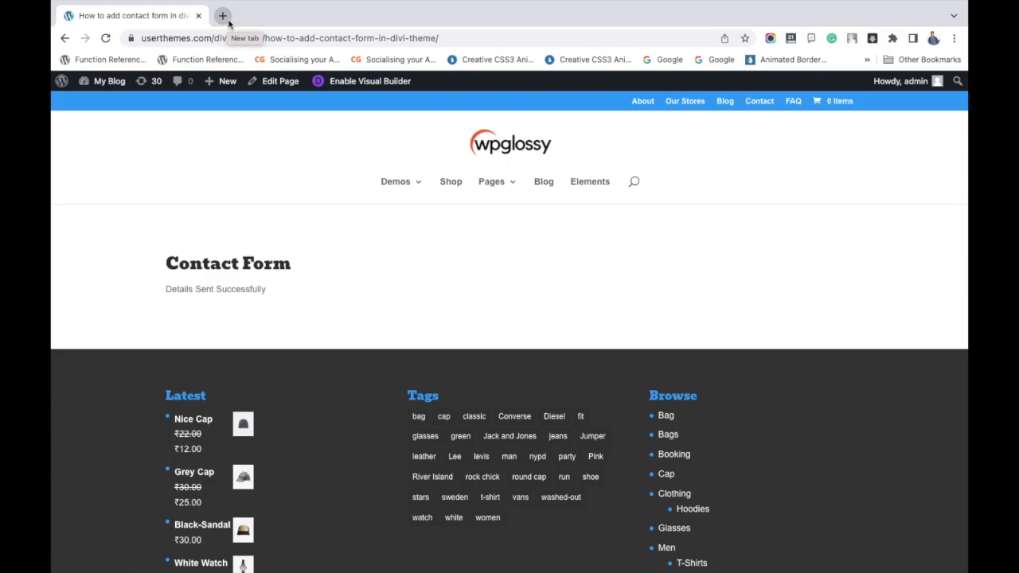
Step: Switch to Gmail in a new browser tab and examine the "New Message From My Blog - Contact Form" e-mail's contents
{"action": "left_click", "coordinate": [229, 23]}
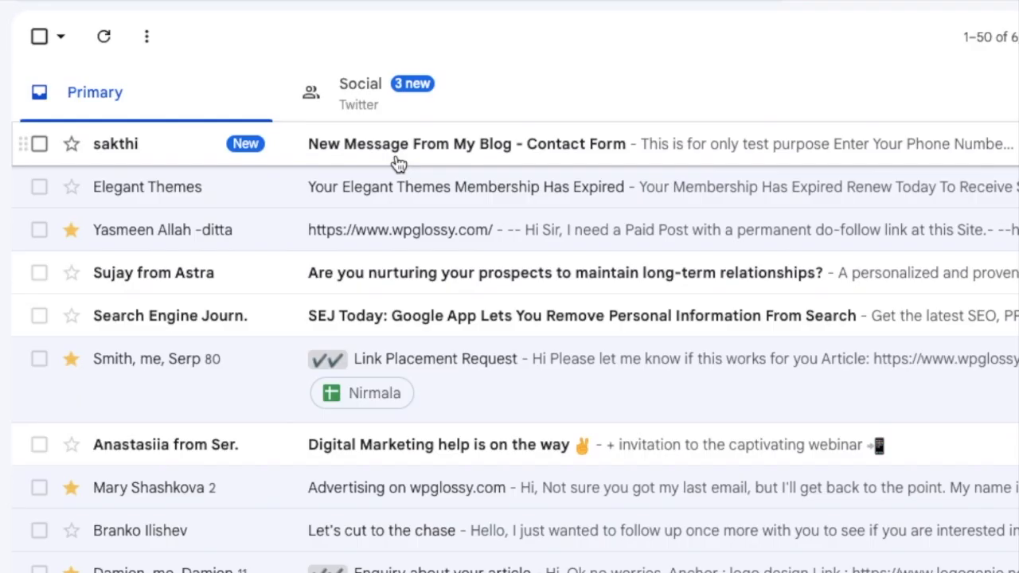
{"action": "left_click", "coordinate": [466, 162]}
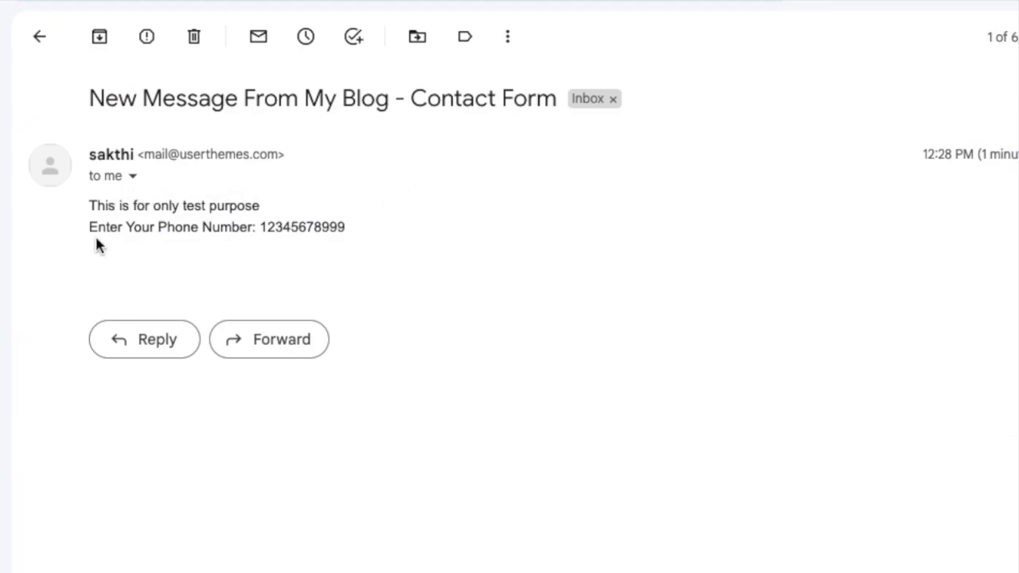
{"action": "left_click_drag", "start_coordinate": [97, 227], "coordinate": [404, 245]}
{"action": "triple_click", "coordinate": [118, 206]}
{"action": "left_click_drag", "start_coordinate": [352, 228], "coordinate": [94, 206]}
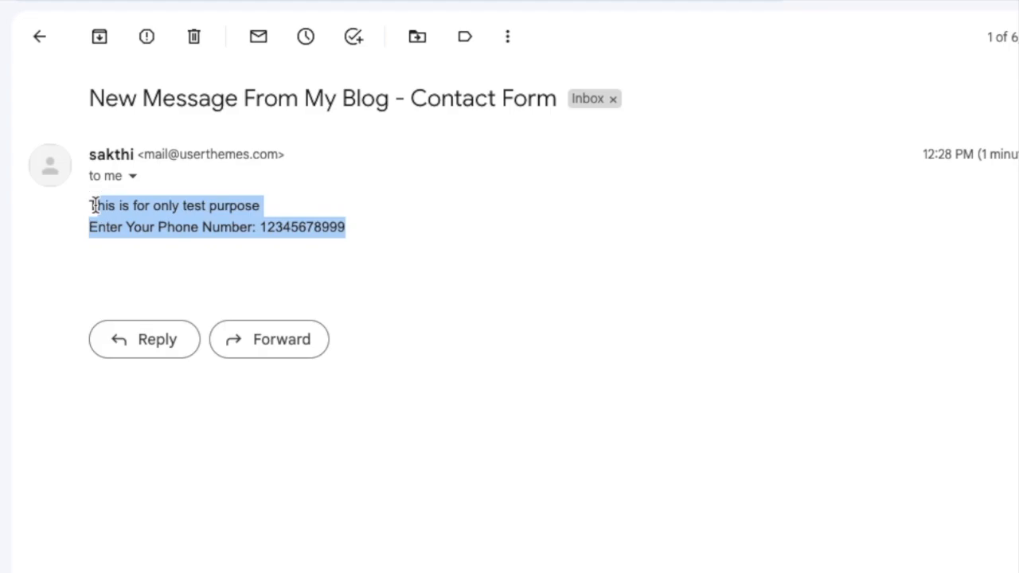
{"action": "left_click", "coordinate": [94, 205]}
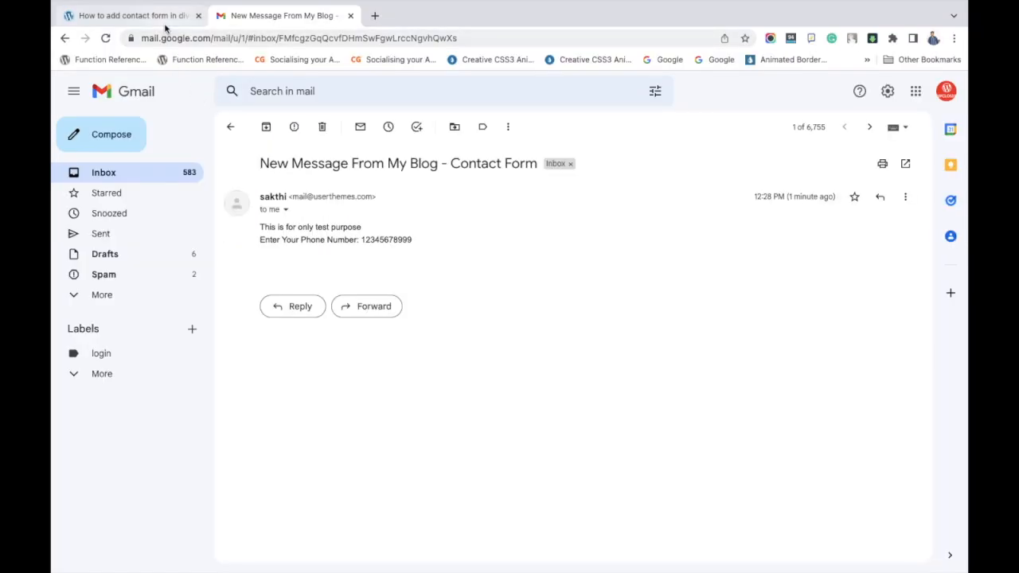
Step: Return to the live contact form page and reload it to show an empty form
{"action": "left_click", "coordinate": [165, 21]}
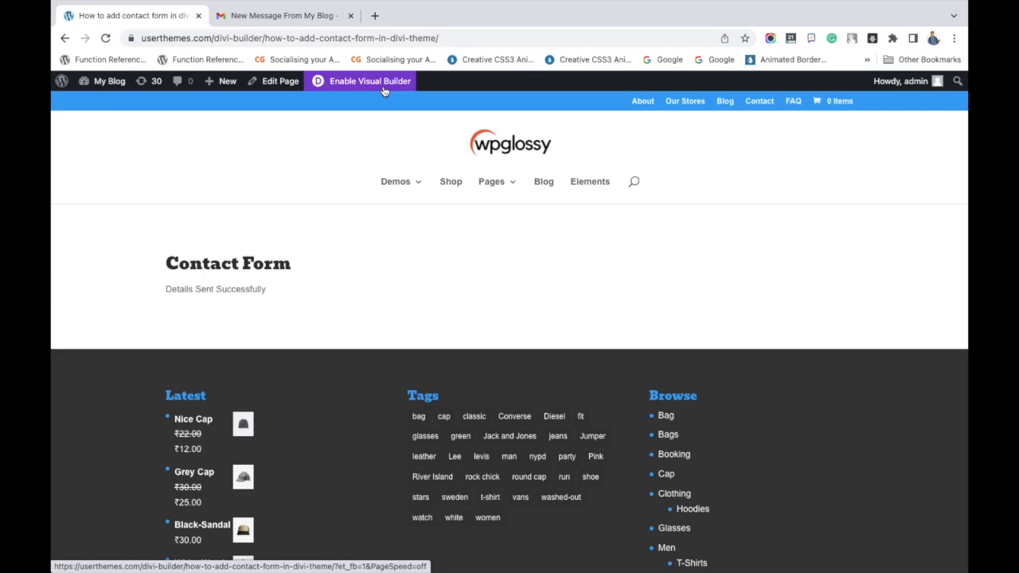
{"action": "left_click", "coordinate": [106, 39]}
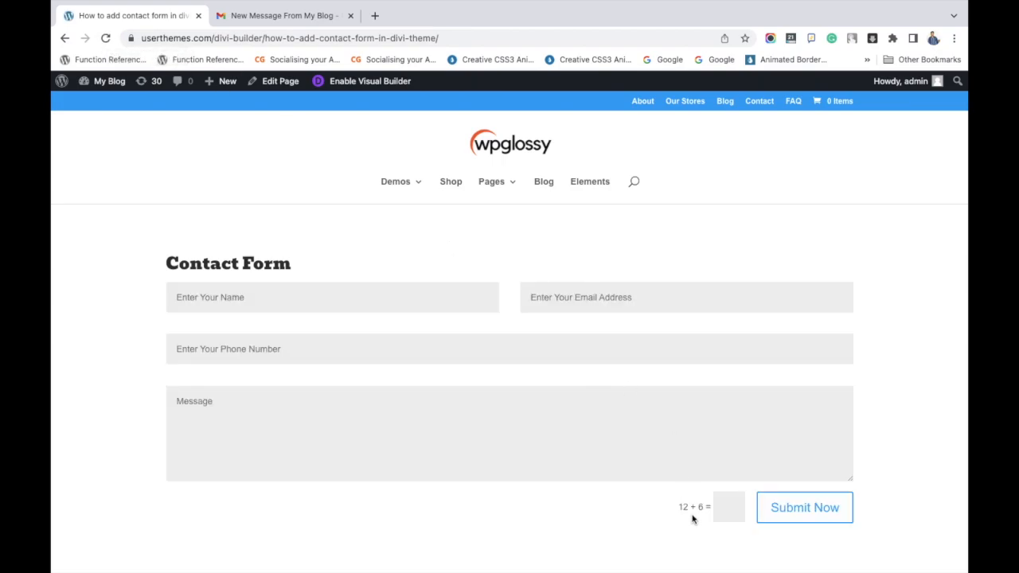
Step: Enable the Visual Builder on the contact form page and open the contact form module's settings
{"action": "left_click_drag", "start_coordinate": [680, 506], "coordinate": [722, 507]}
{"action": "left_click", "coordinate": [356, 84]}
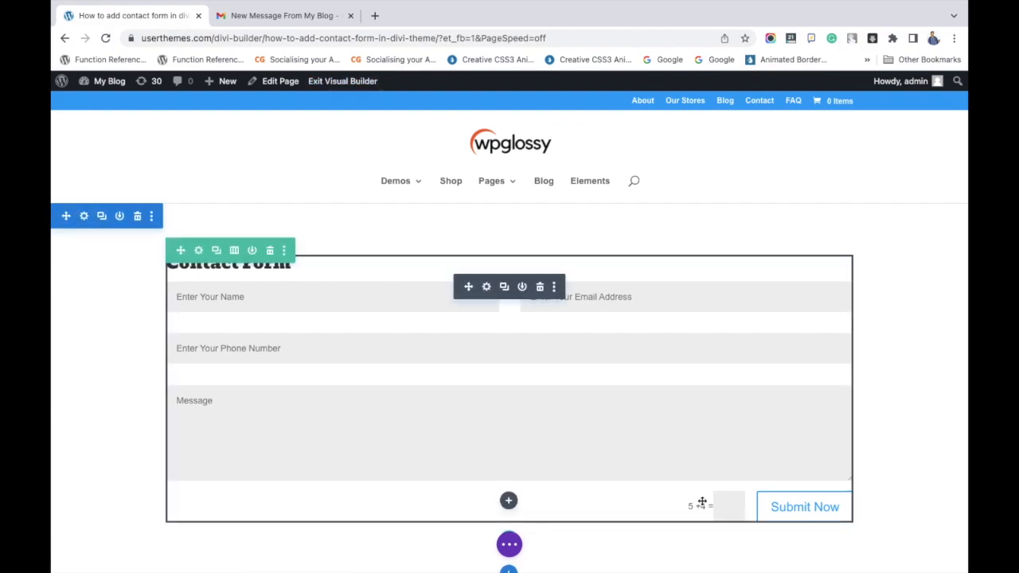
{"action": "left_click", "coordinate": [487, 287]}
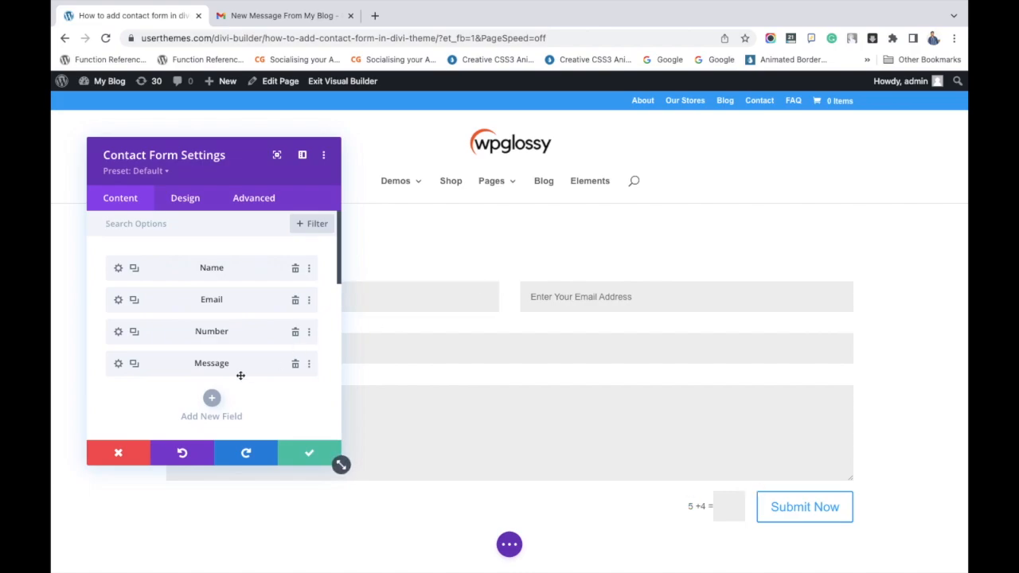
Step: Turn off Use Basic Captcha in the form's Spam Protection settings and save the module changes
{"action": "scroll", "coordinate": [241, 375], "scroll_direction": "down", "scroll_amount": 6}
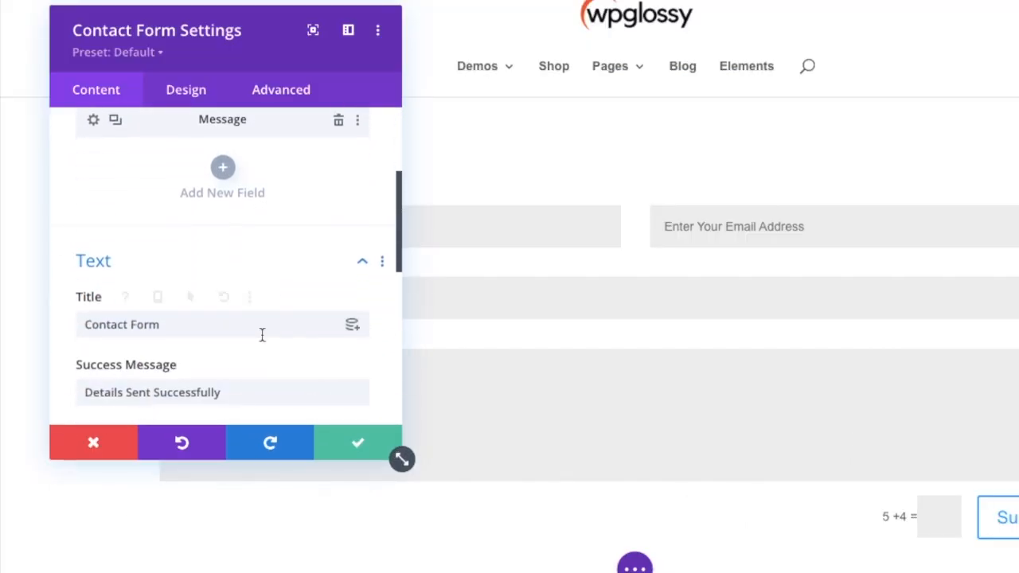
{"action": "scroll", "coordinate": [265, 342], "scroll_direction": "down", "scroll_amount": 5}
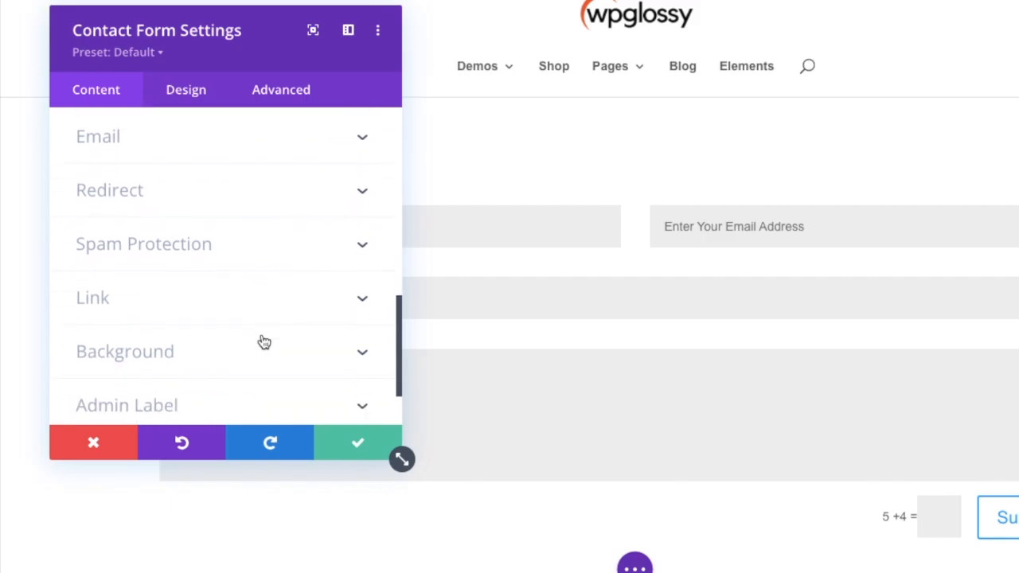
{"action": "left_click", "coordinate": [266, 254]}
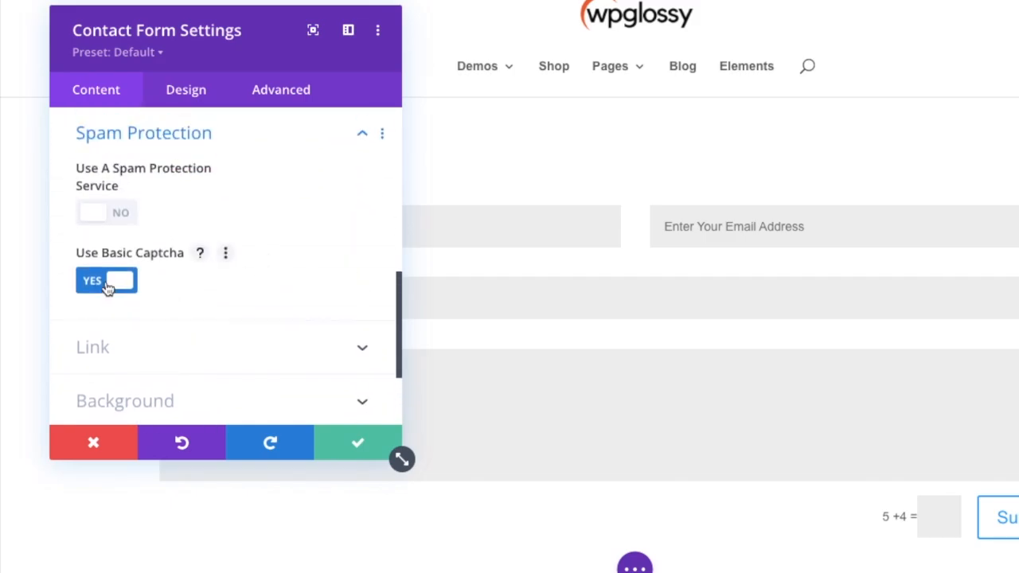
{"action": "left_click", "coordinate": [120, 281]}
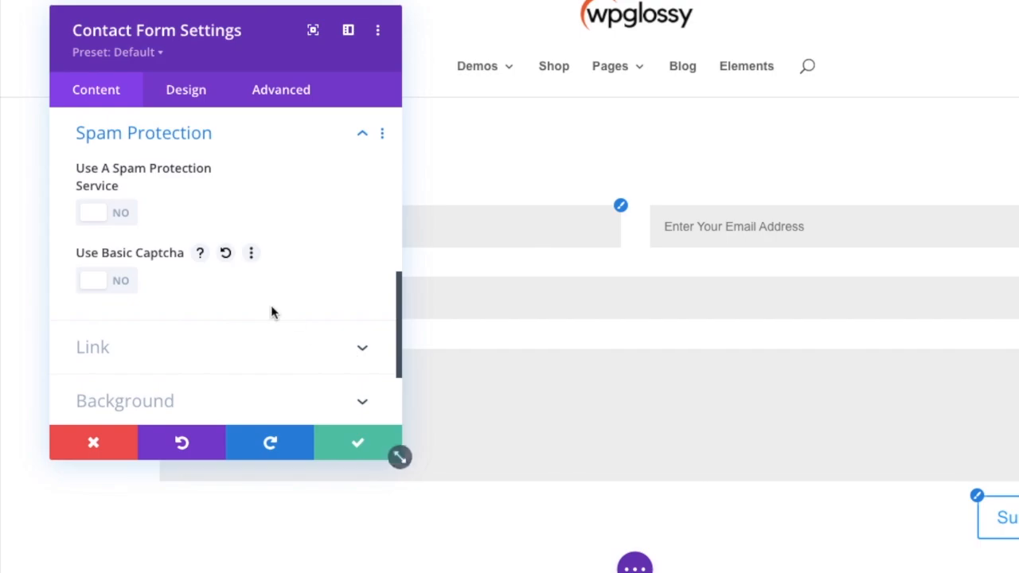
{"action": "left_click", "coordinate": [112, 282]}
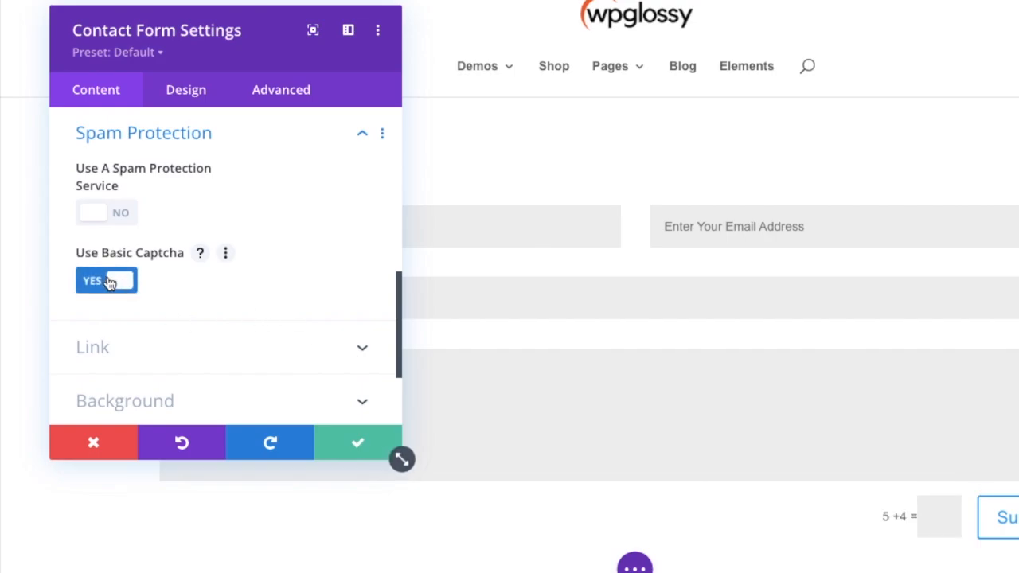
{"action": "left_click", "coordinate": [110, 283]}
{"action": "left_click", "coordinate": [363, 443]}
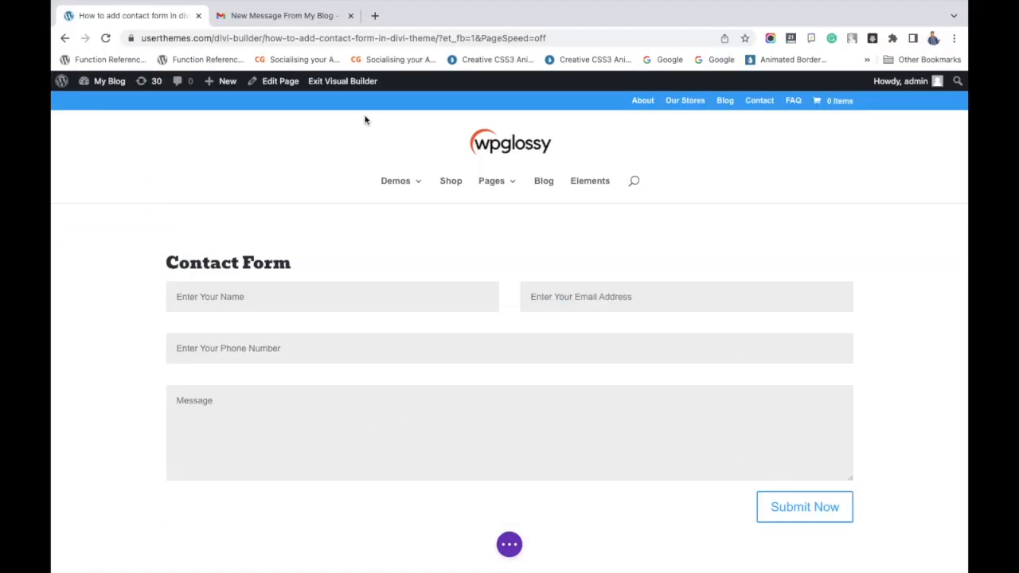
Step: Save the edited page and exit the Visual Builder
{"action": "left_click", "coordinate": [509, 546]}
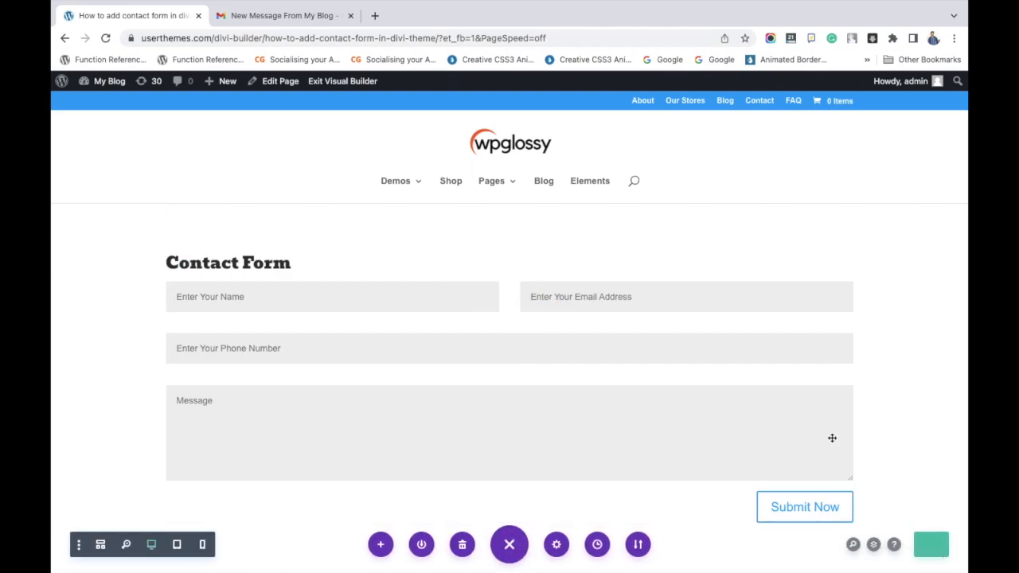
{"action": "scroll", "coordinate": [828, 434], "scroll_direction": "down", "scroll_amount": 4}
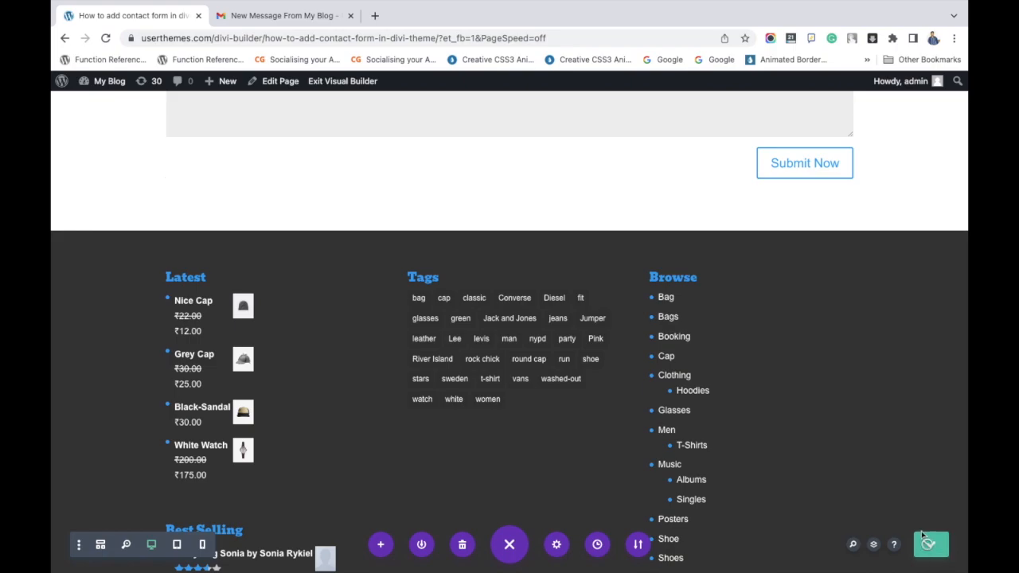
{"action": "scroll", "coordinate": [843, 422], "scroll_direction": "up", "scroll_amount": 4}
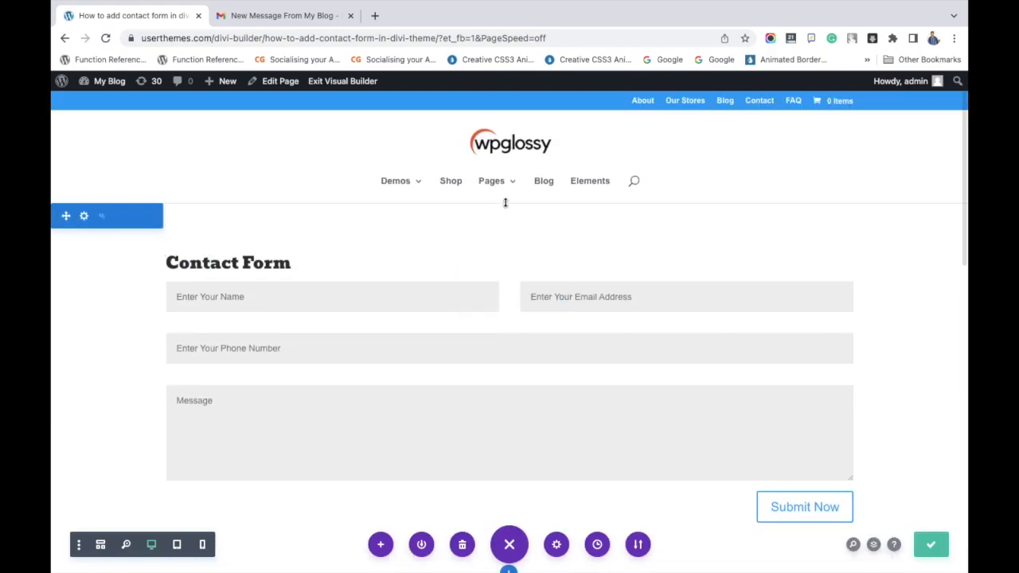
{"action": "left_click", "coordinate": [371, 90]}
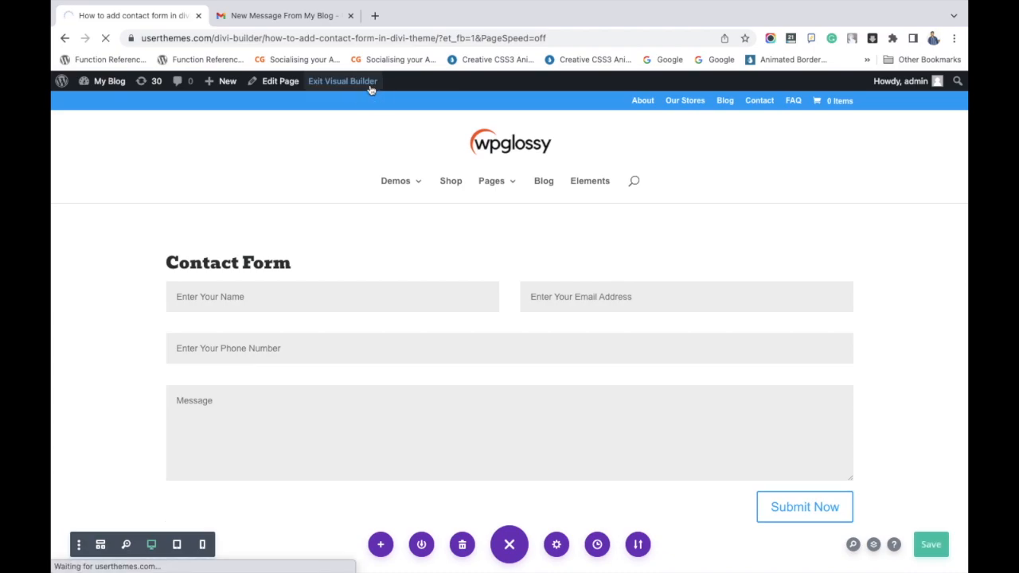